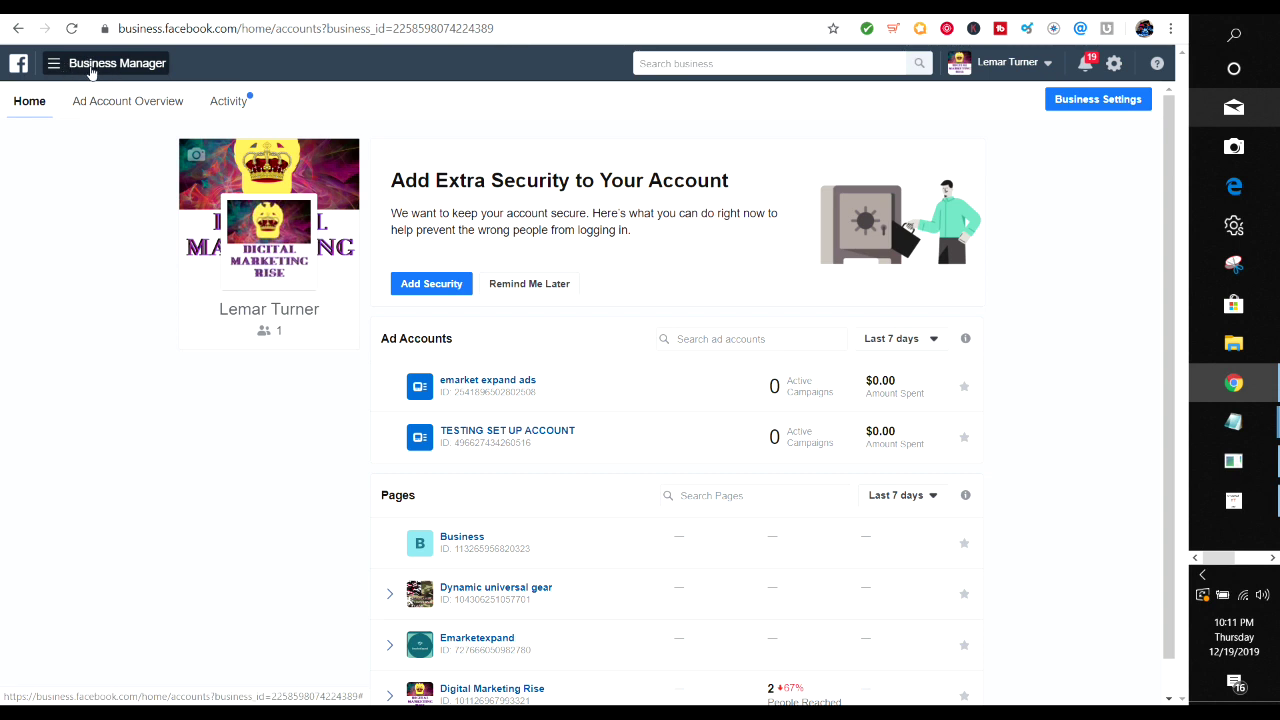
Go to Ads Manager from Business Manager to show the ad account's campaigns
left_click(90, 70)
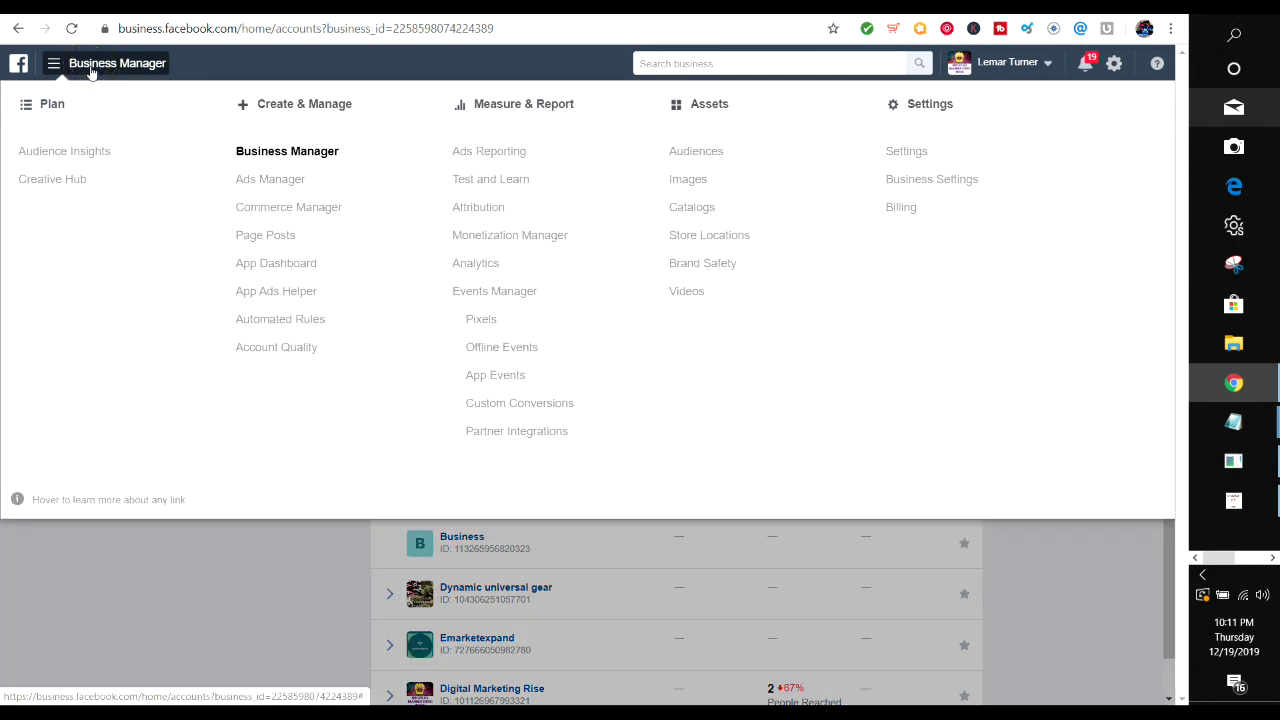
left_click(276, 181)
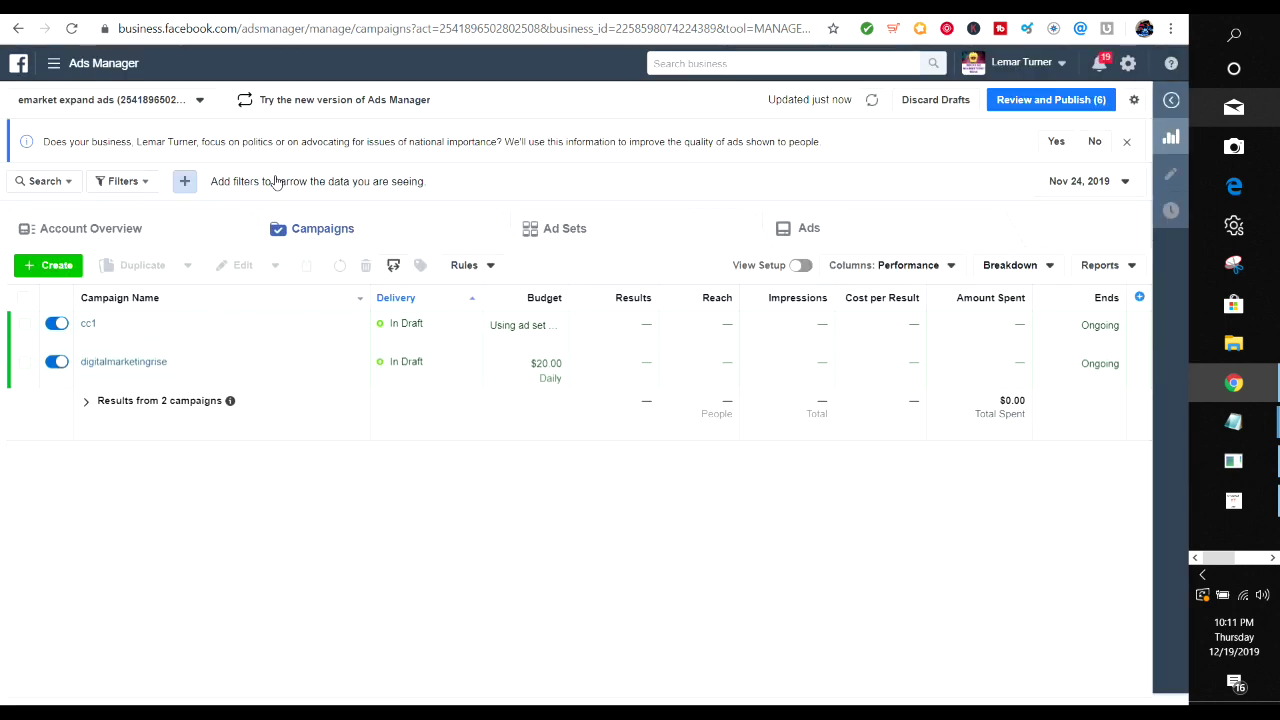
mouse_move(271, 320)
mouse_move(183, 371)
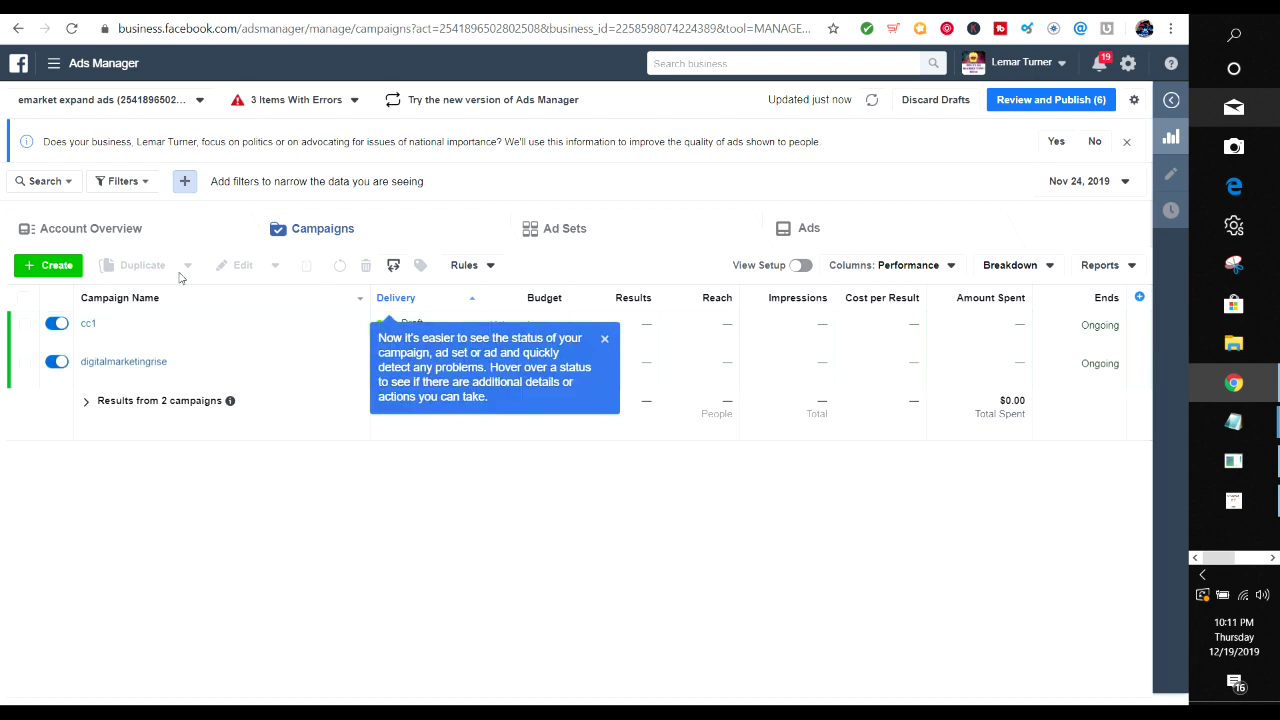
Start a new campaign named "fashion 1" with Traffic as its campaign objective
left_click(61, 266)
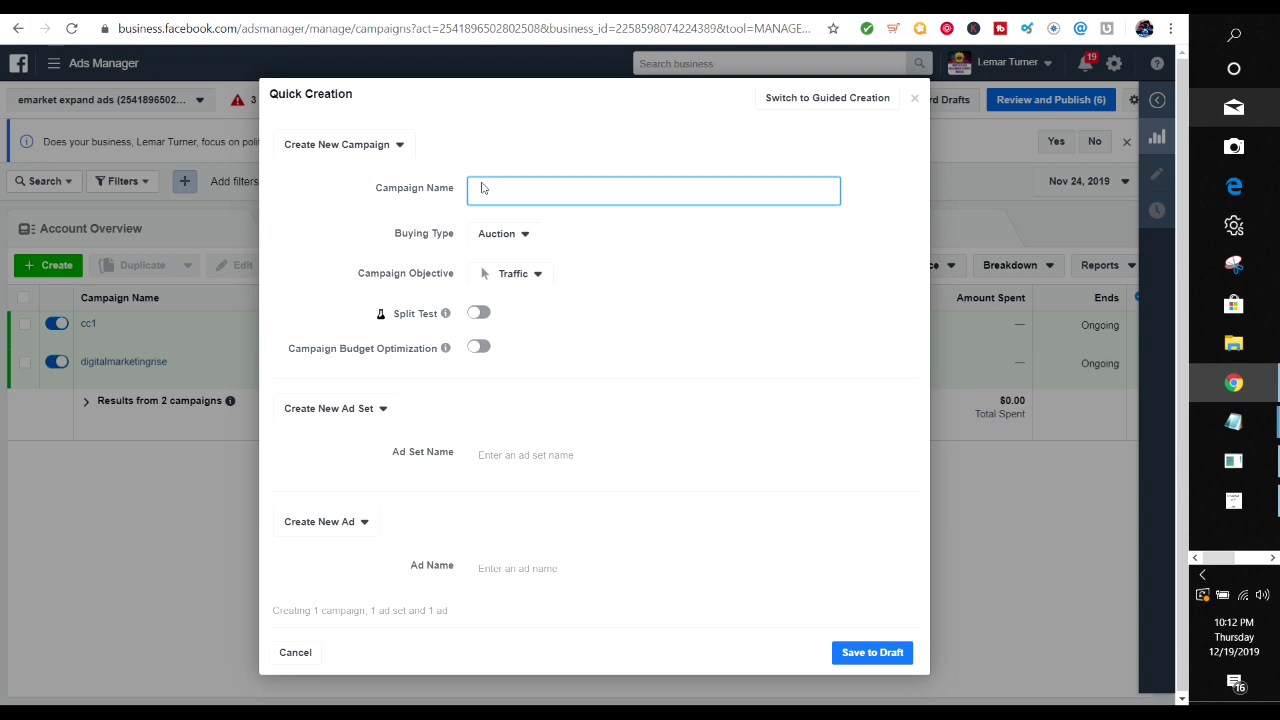
type("fashion 1")
left_click(537, 277)
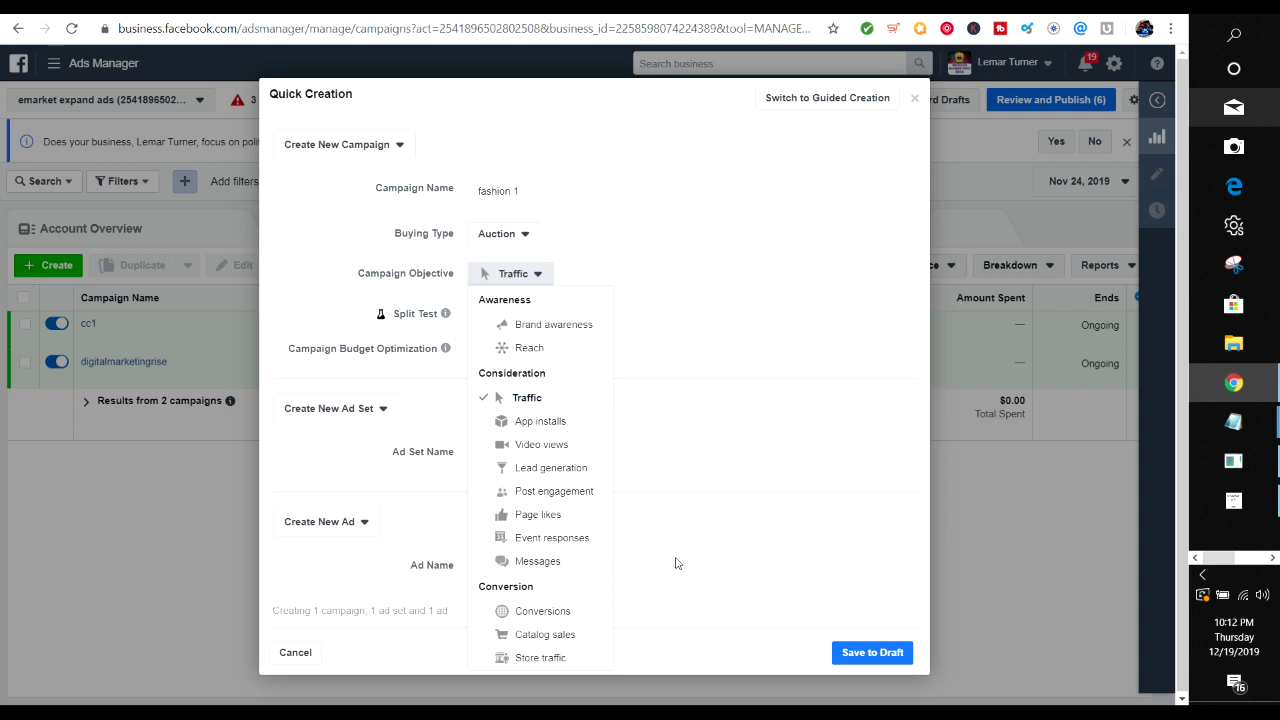
left_click(528, 398)
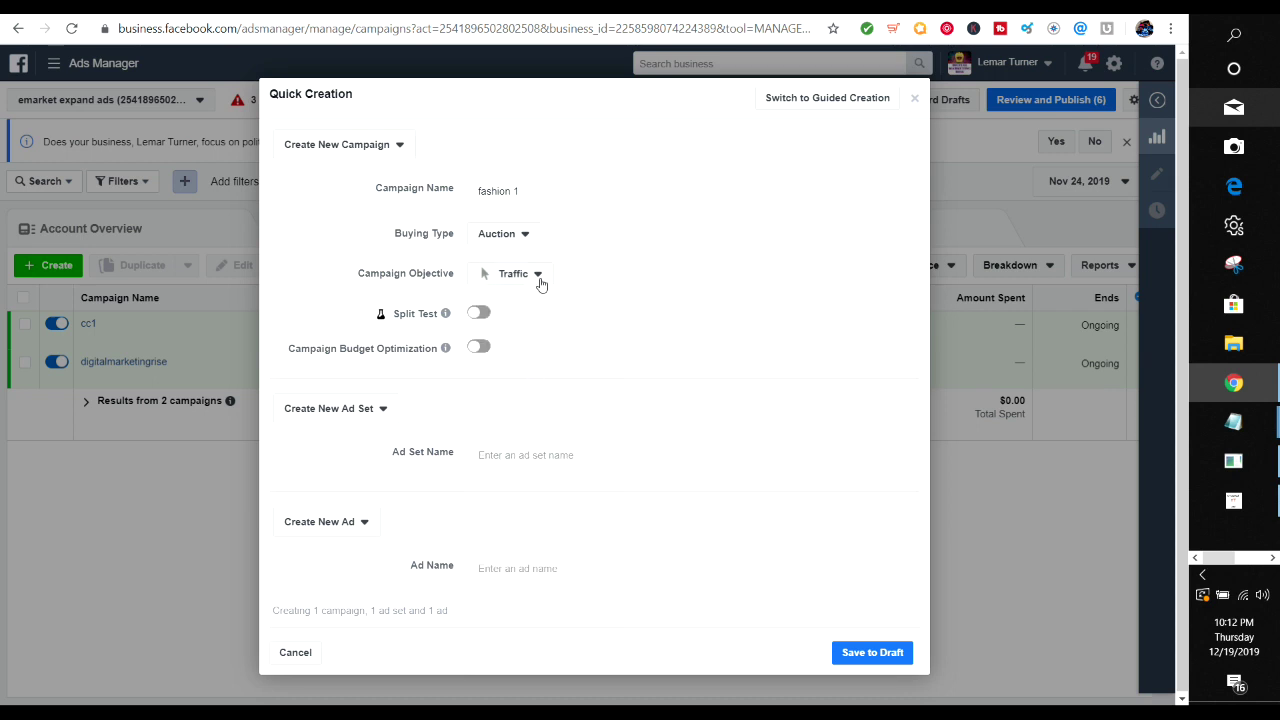
Name the new ad set "Fashion 1" and the new ad "fashion1", and save the campaign to draft
left_click(485, 458)
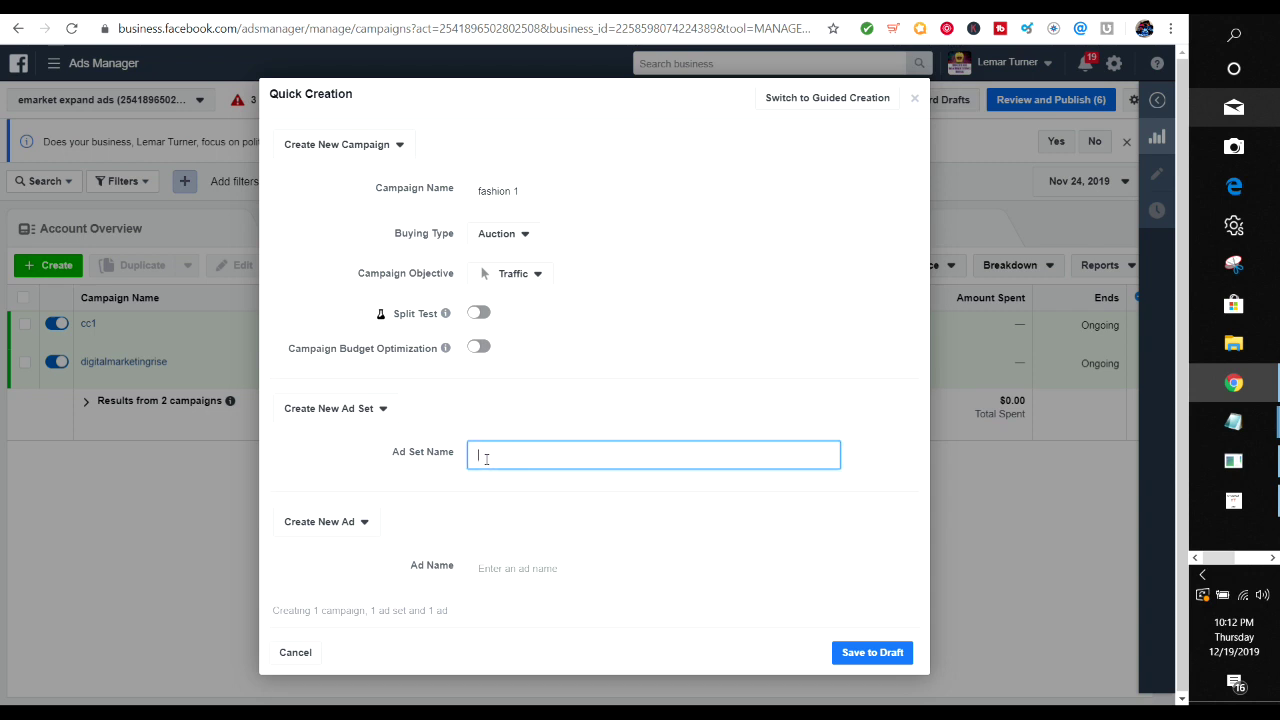
type("Fashion 1")
left_click(508, 570)
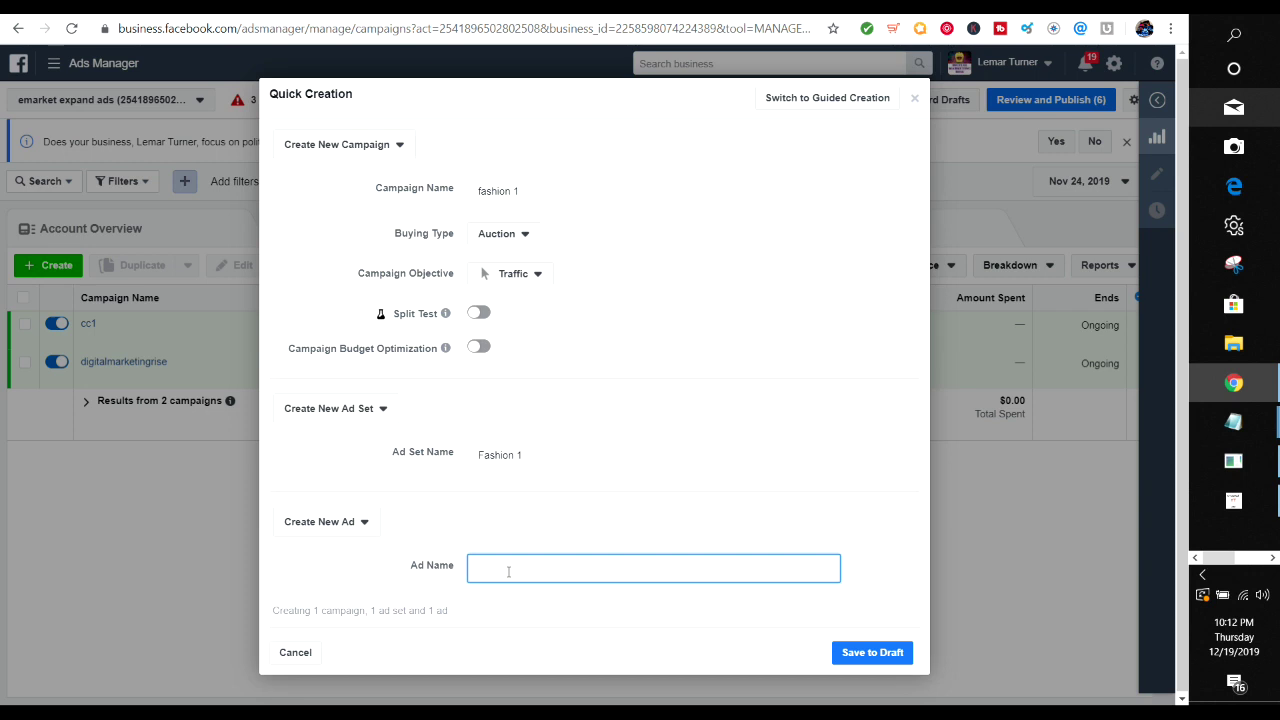
type("fashion 1")
left_click(876, 655)
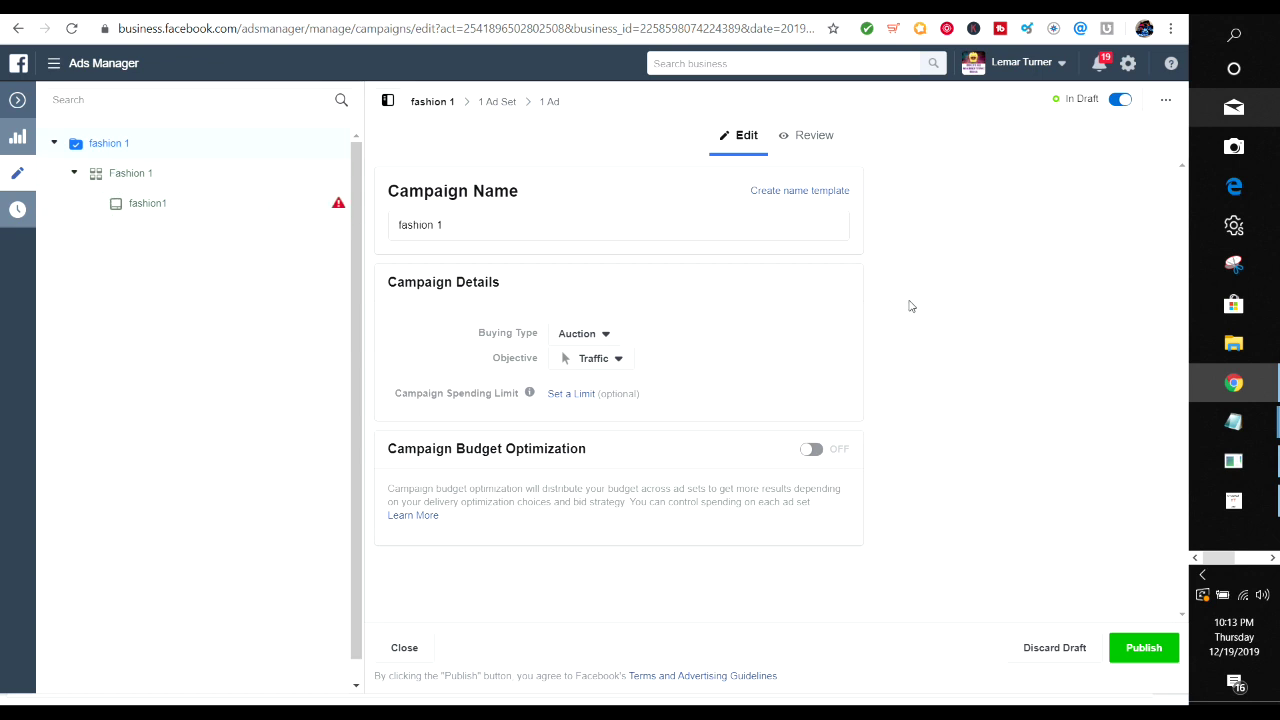
left_click(617, 362)
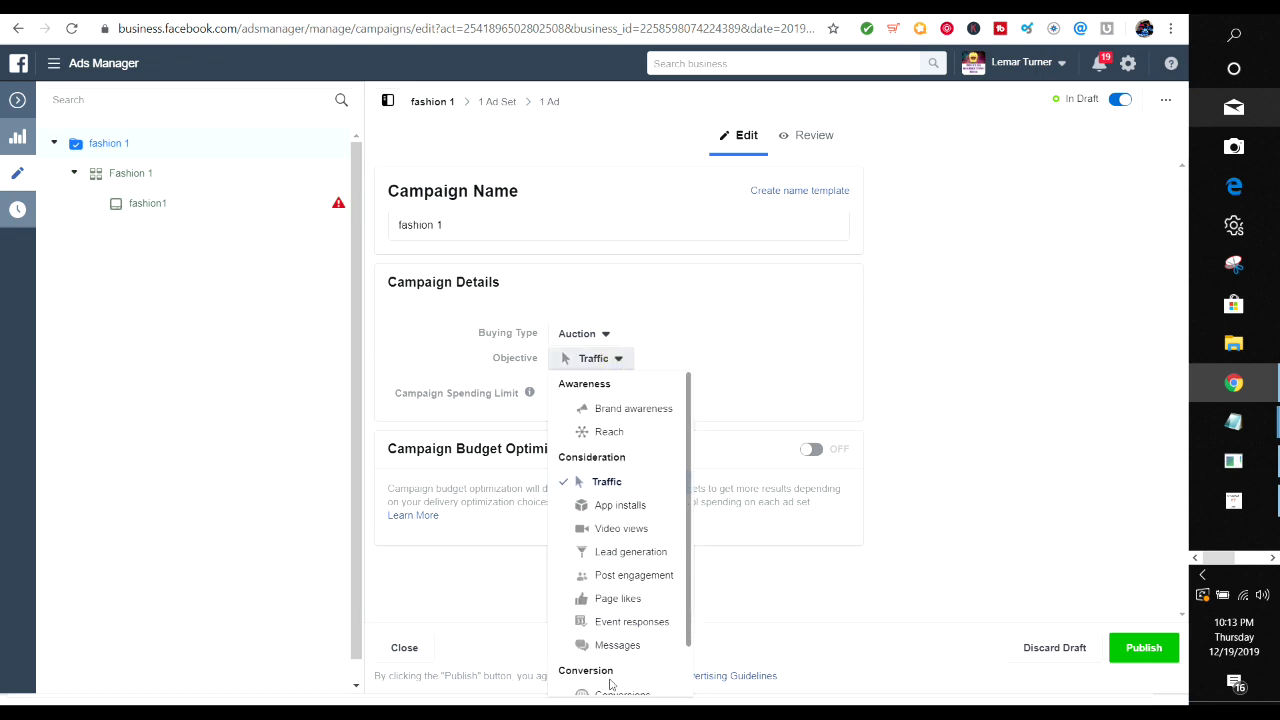
left_click(760, 368)
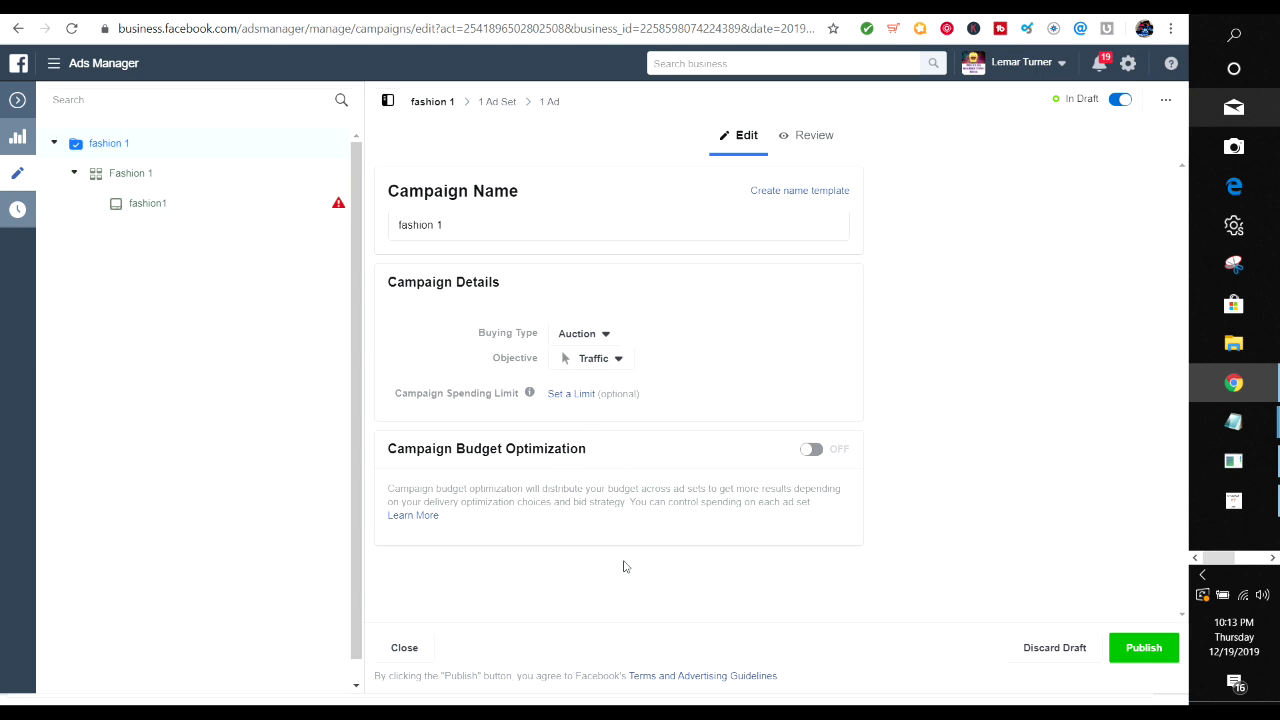
Set the daily budget of the ad set "Fashion 1" to $10.00
left_click(130, 175)
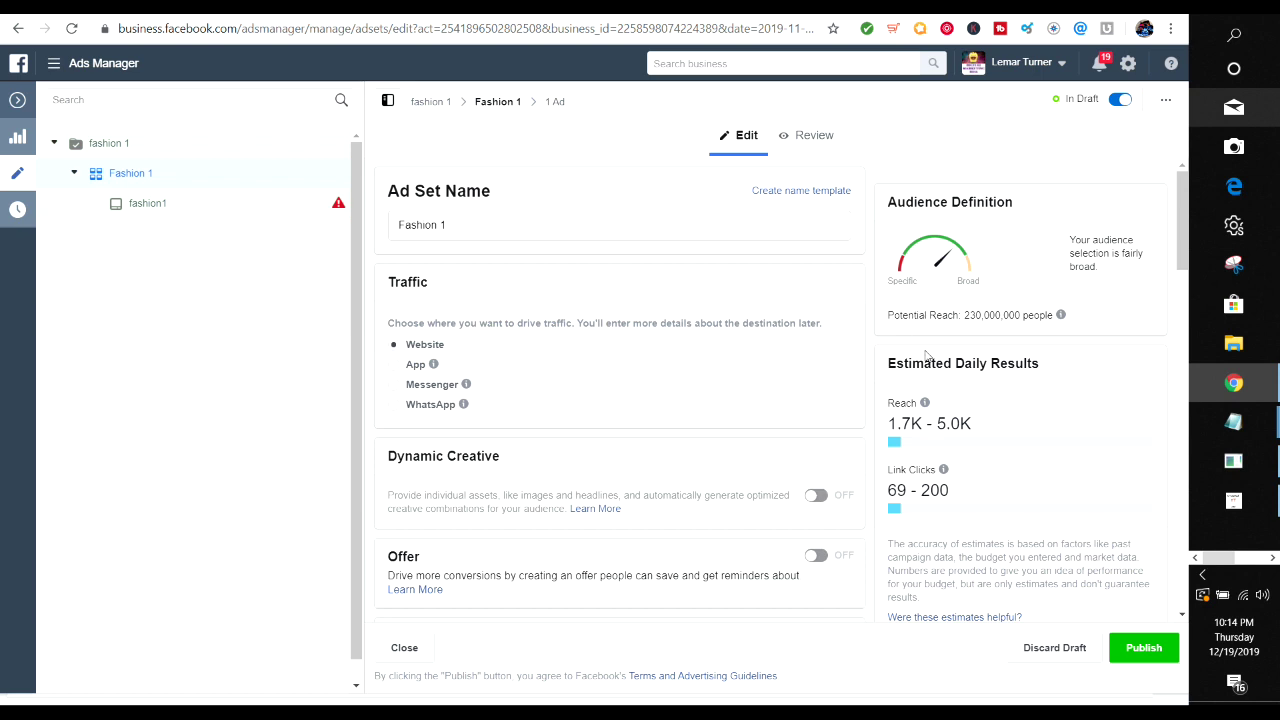
left_click(1181, 260)
left_click_drag(1181, 260, 1190, 350)
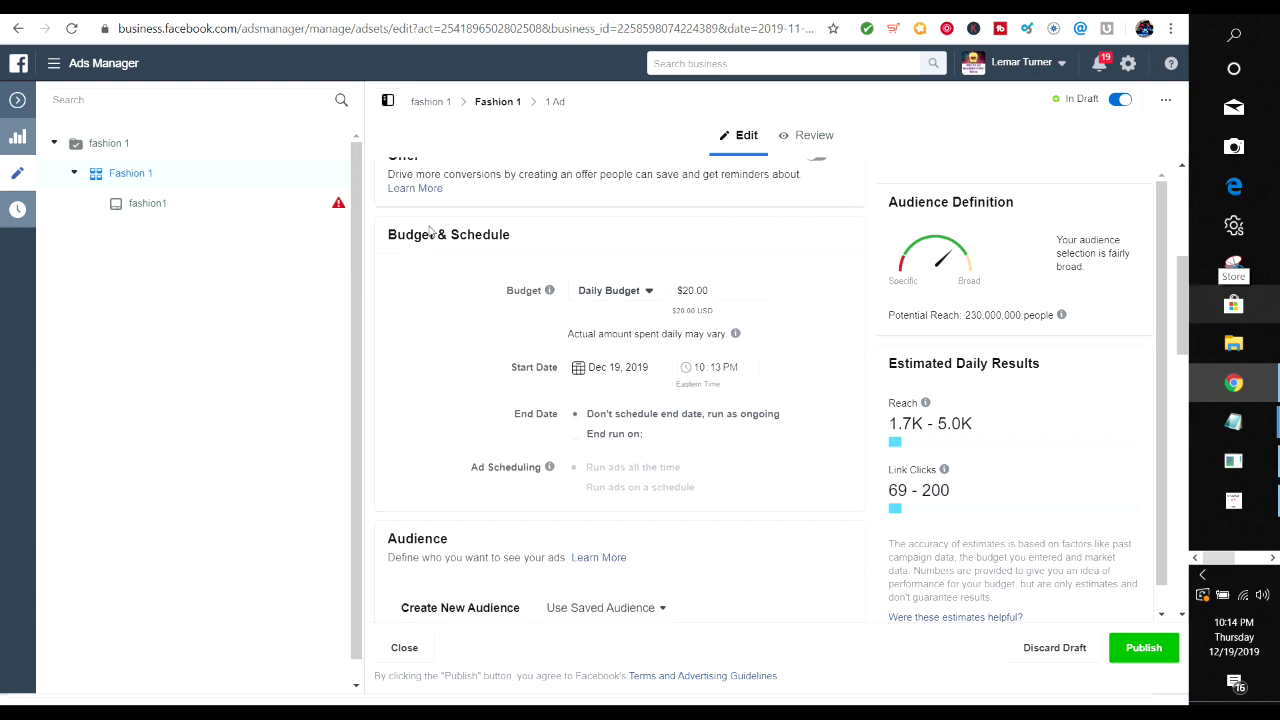
left_click(693, 290)
key("BackSpace")
key("BackSpace")
type("5")
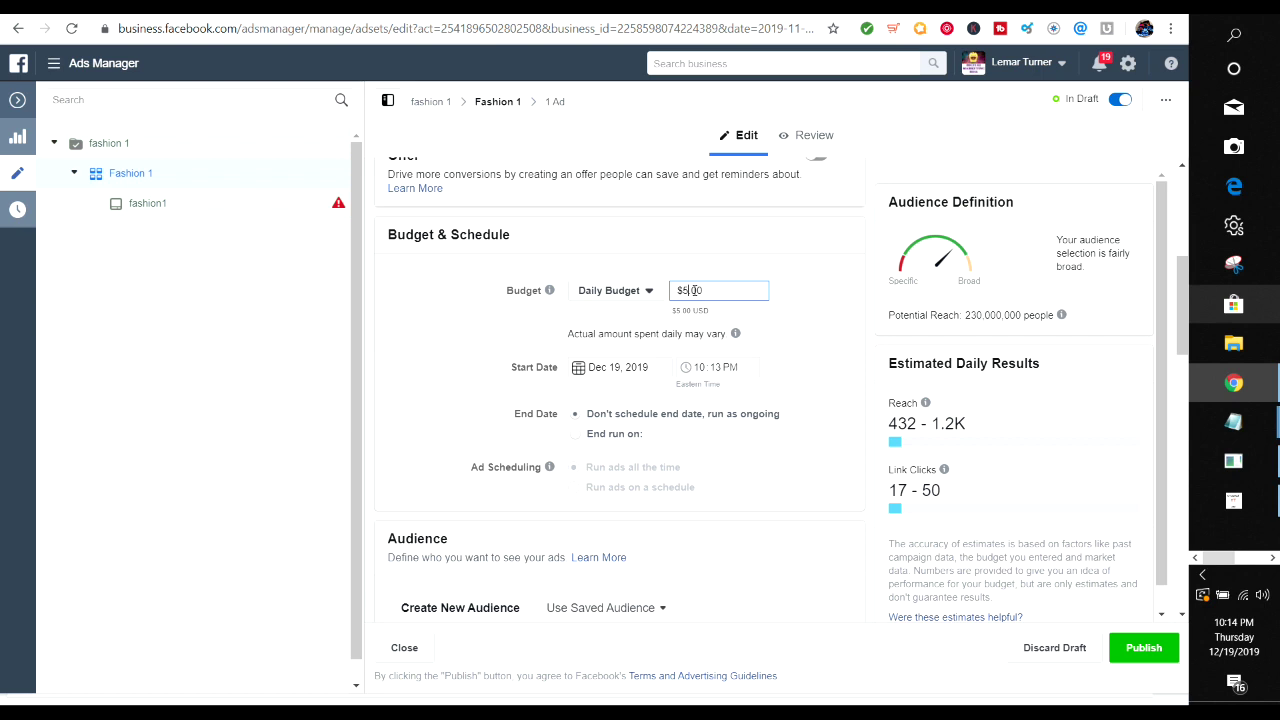
type("10")
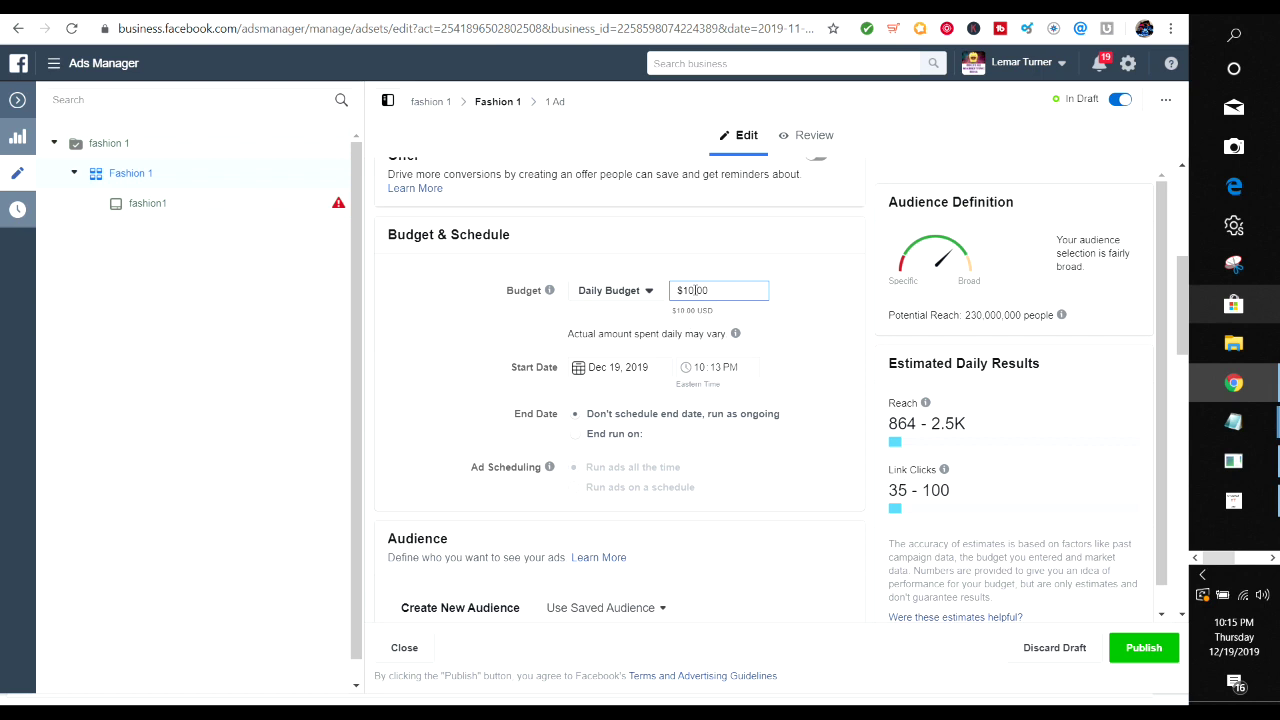
Schedule the ad set to end its run on December 22, 2019 at 12:00 AM
left_click(577, 436)
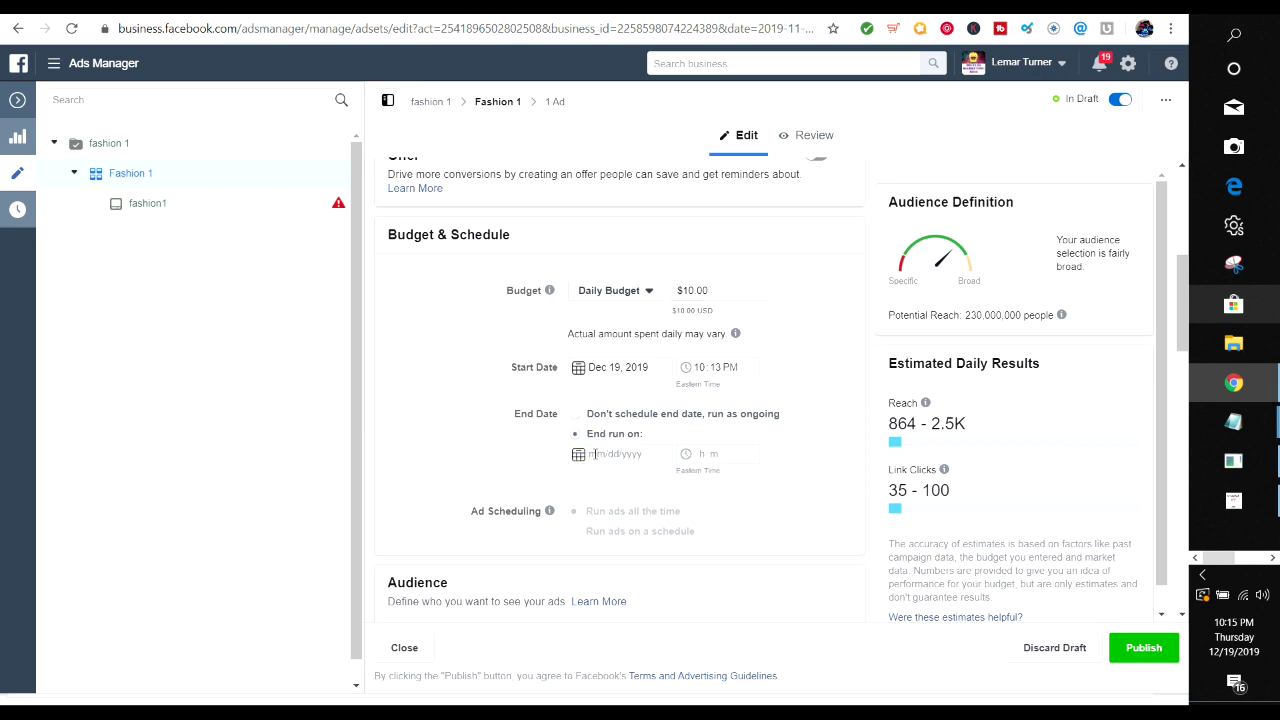
left_click(600, 453)
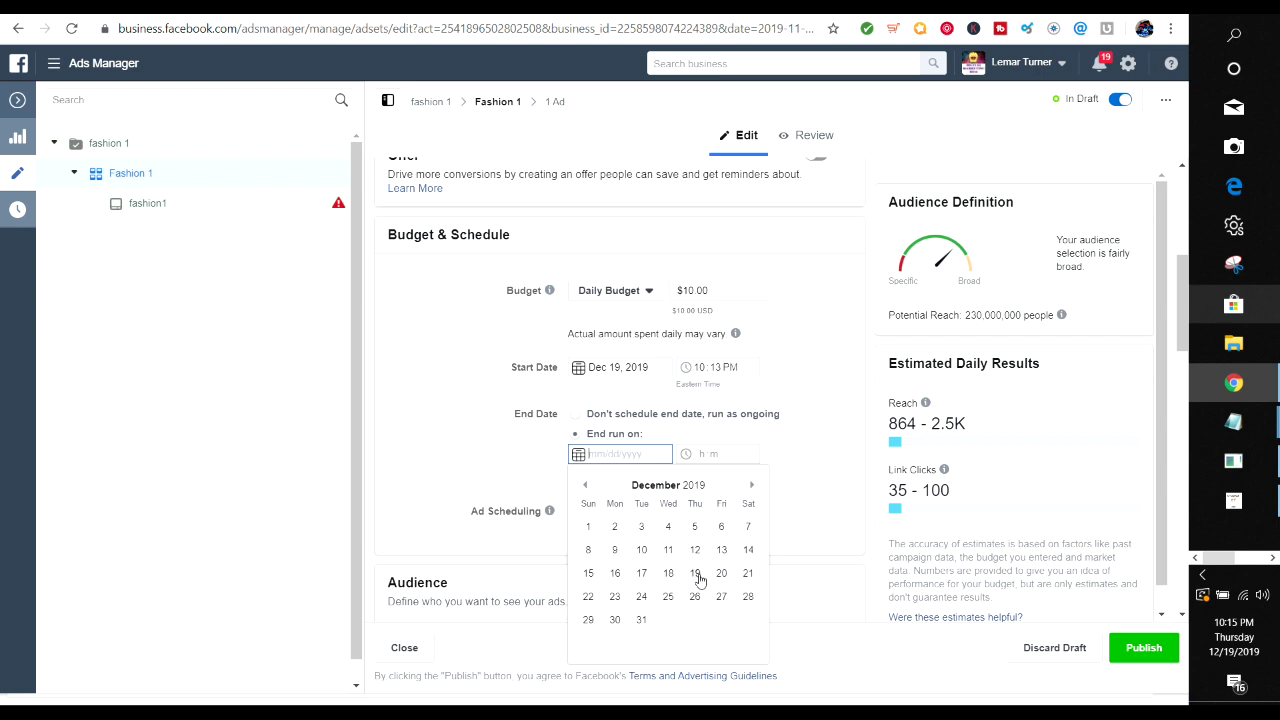
left_click(596, 599)
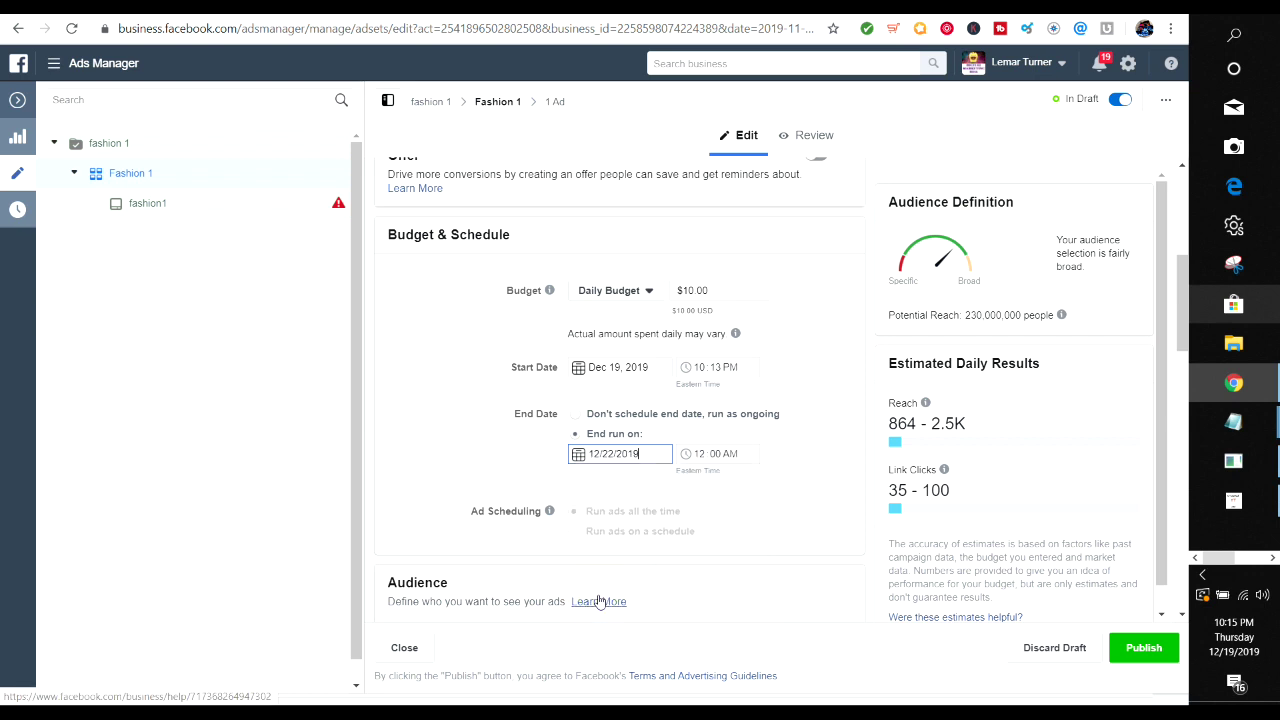
left_click(705, 454)
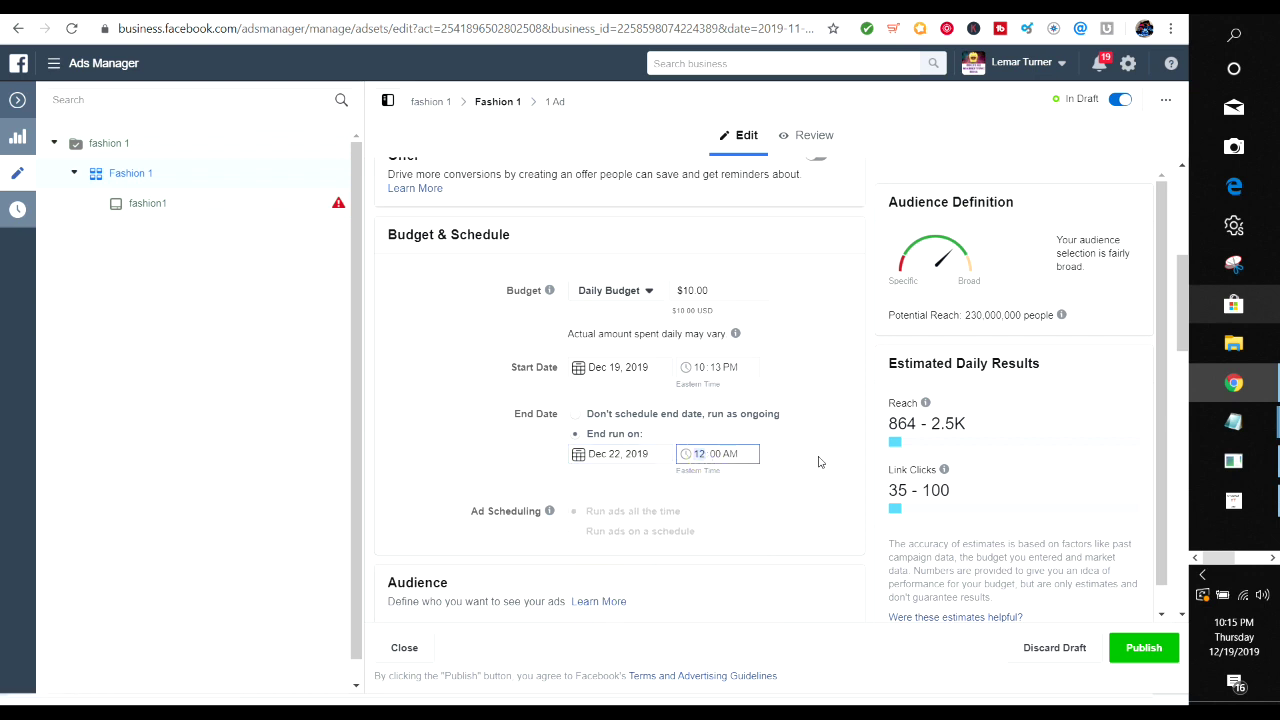
Limit the audience's location targeting to people who live in this location
left_click_drag(1182, 278, 1199, 380)
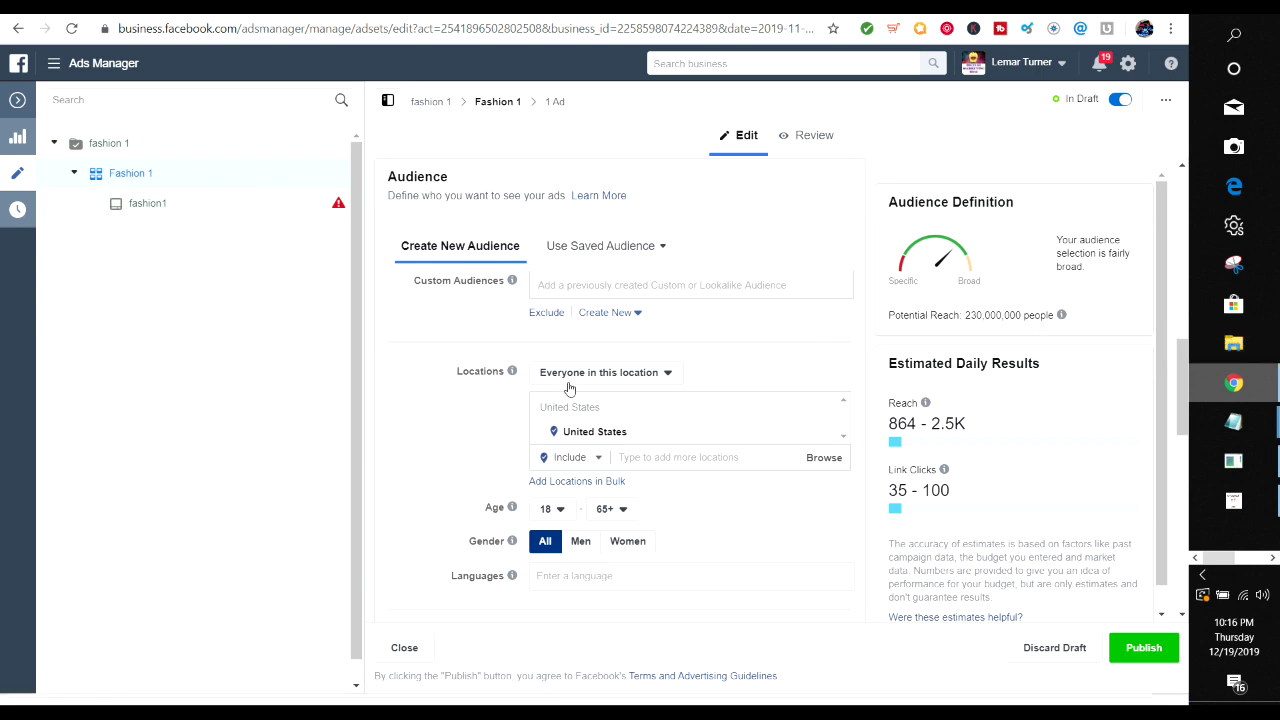
left_click(660, 376)
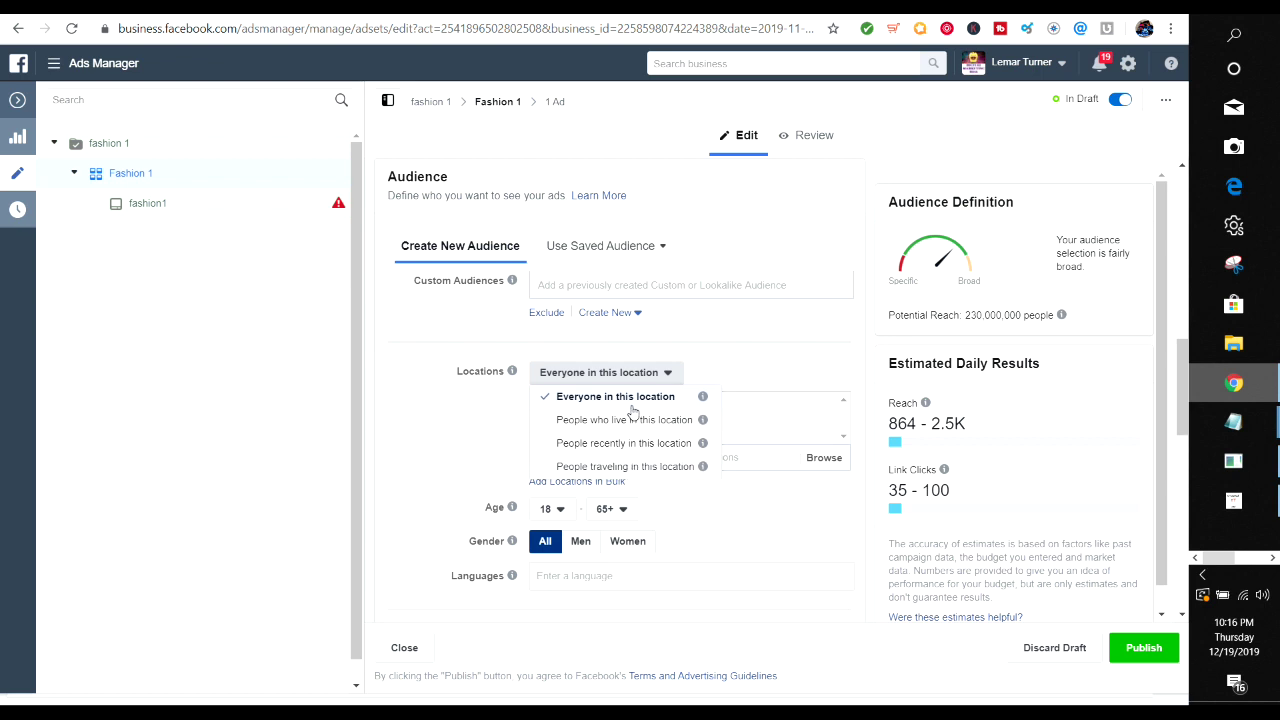
left_click(627, 424)
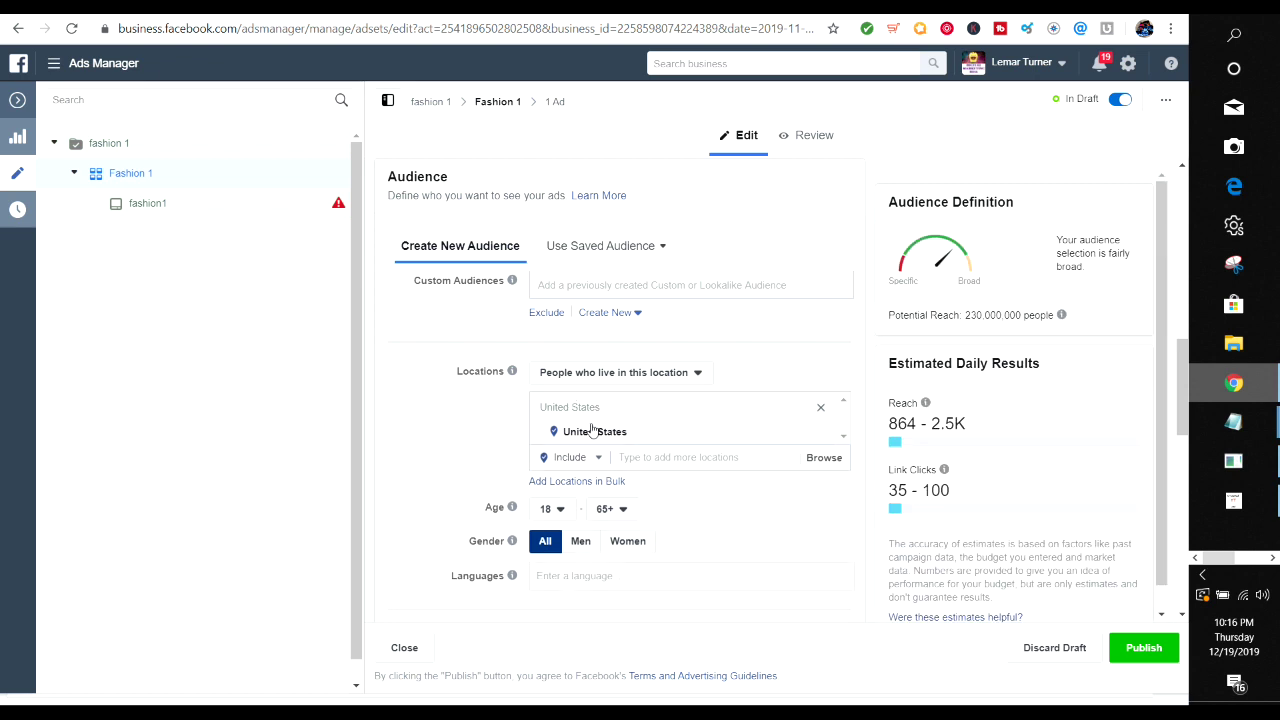
Add United Kingdom to the audience locations, remove it again and collapse the location map
left_click(628, 457)
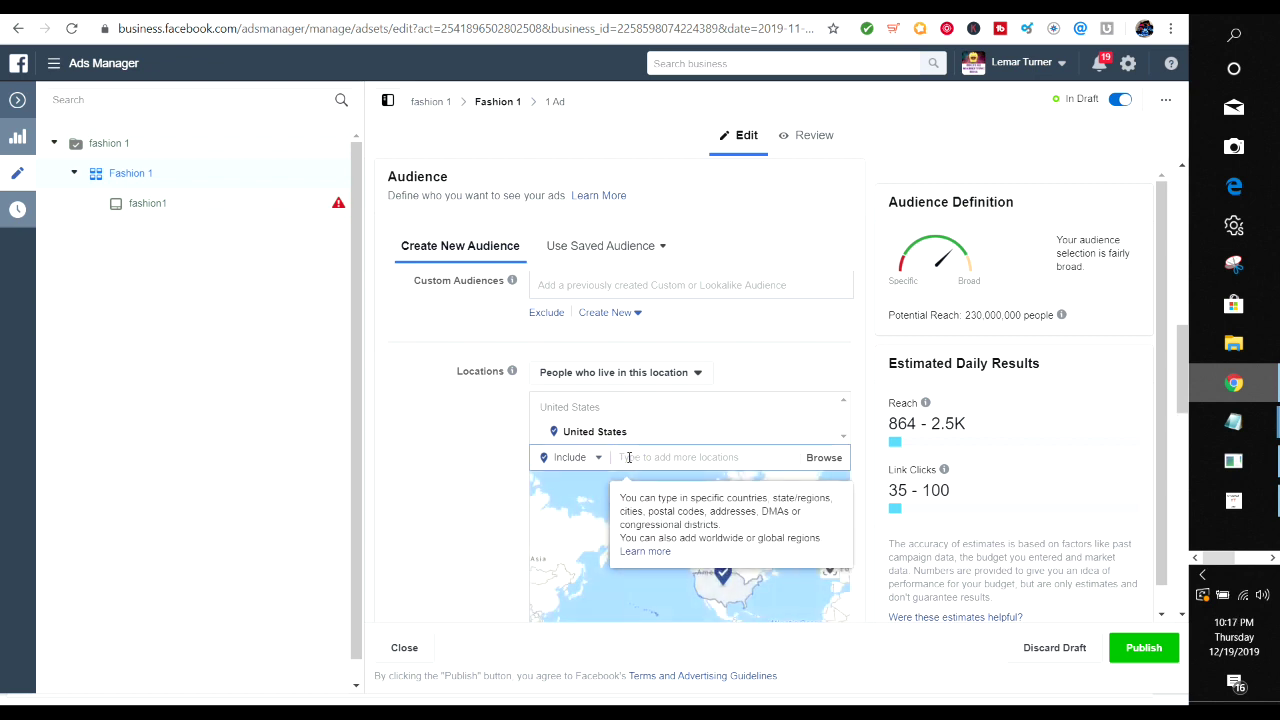
type("united")
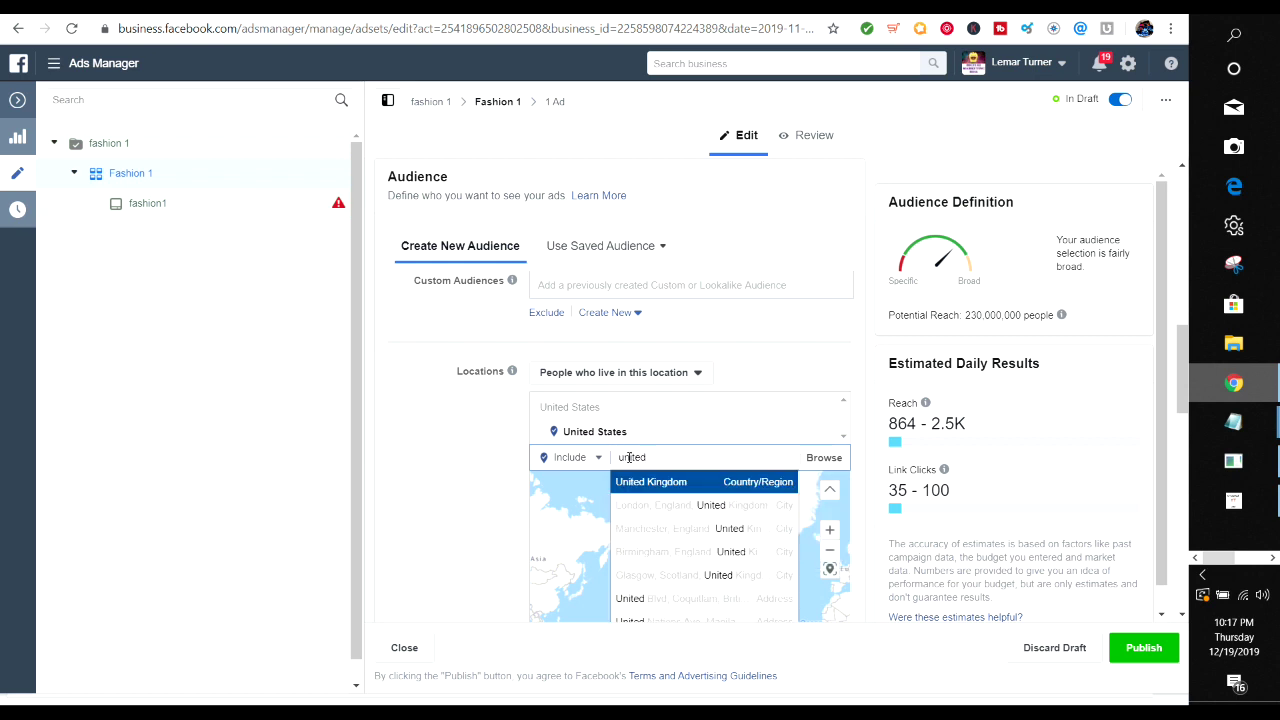
left_click(673, 483)
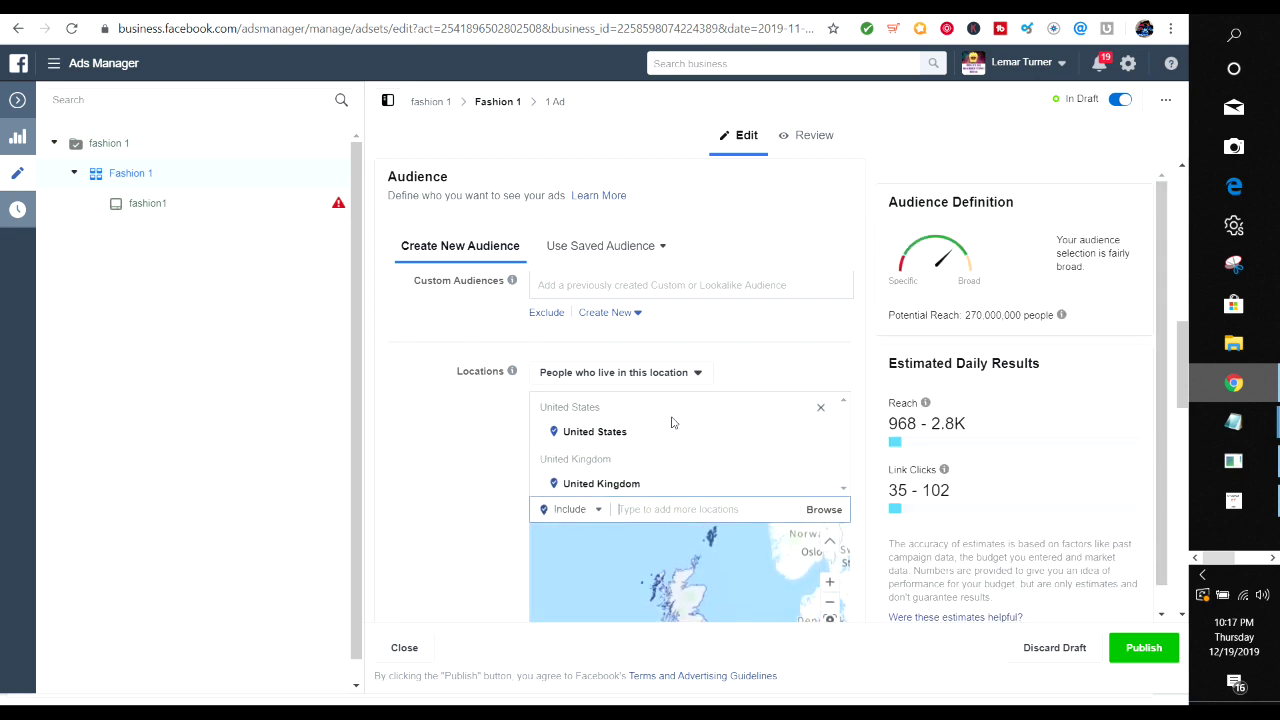
left_click(822, 486)
left_click(829, 488)
Add the city of Chicago, Illinois as the audience's targeted location
left_click(633, 457)
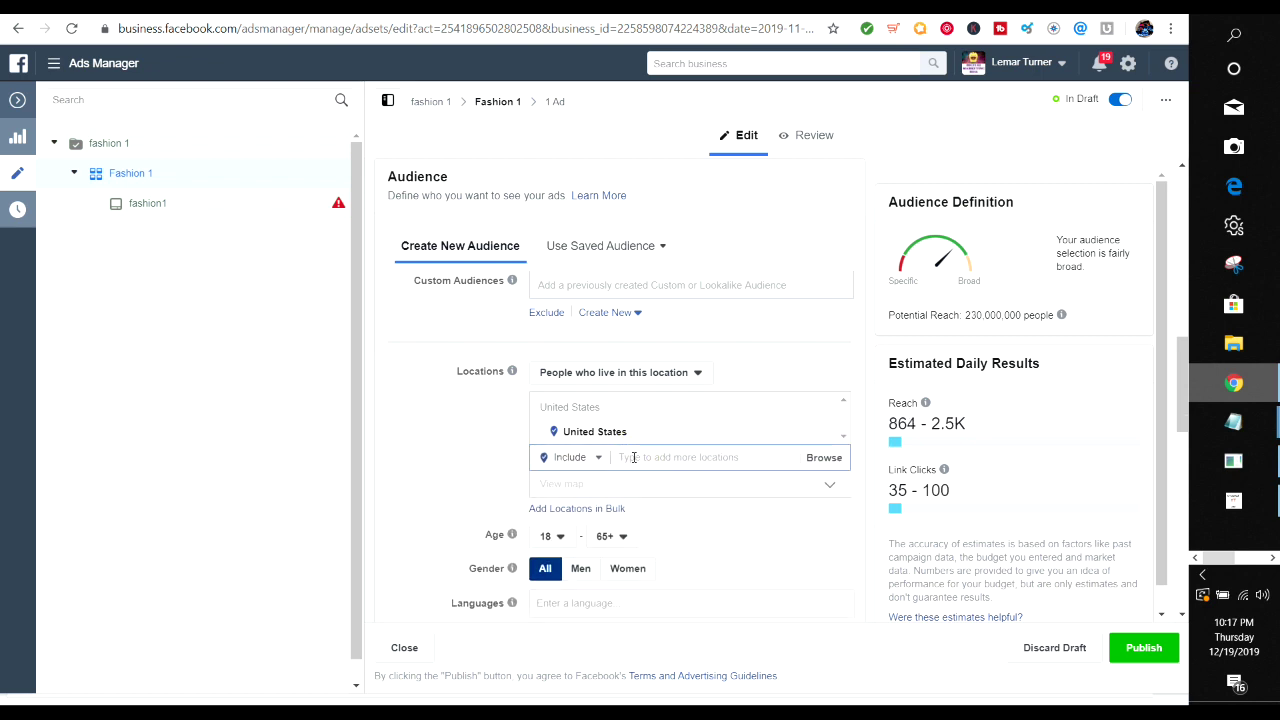
type("chicago")
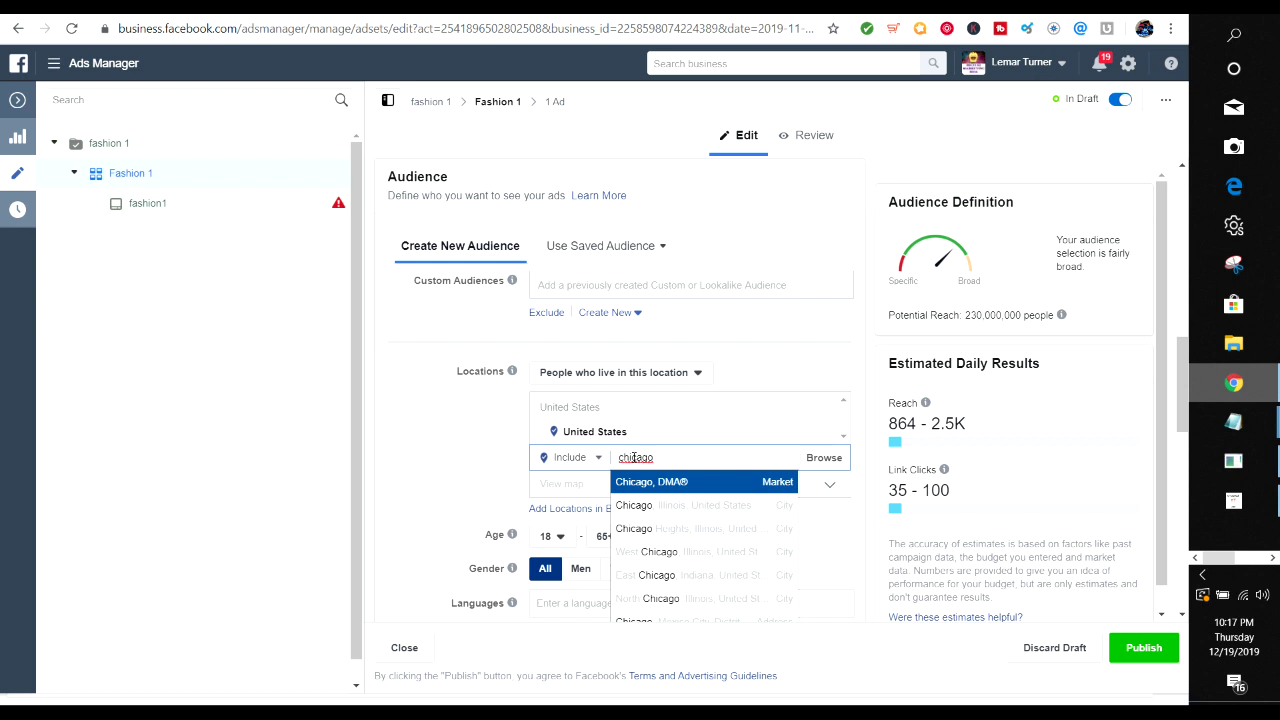
left_click(715, 511)
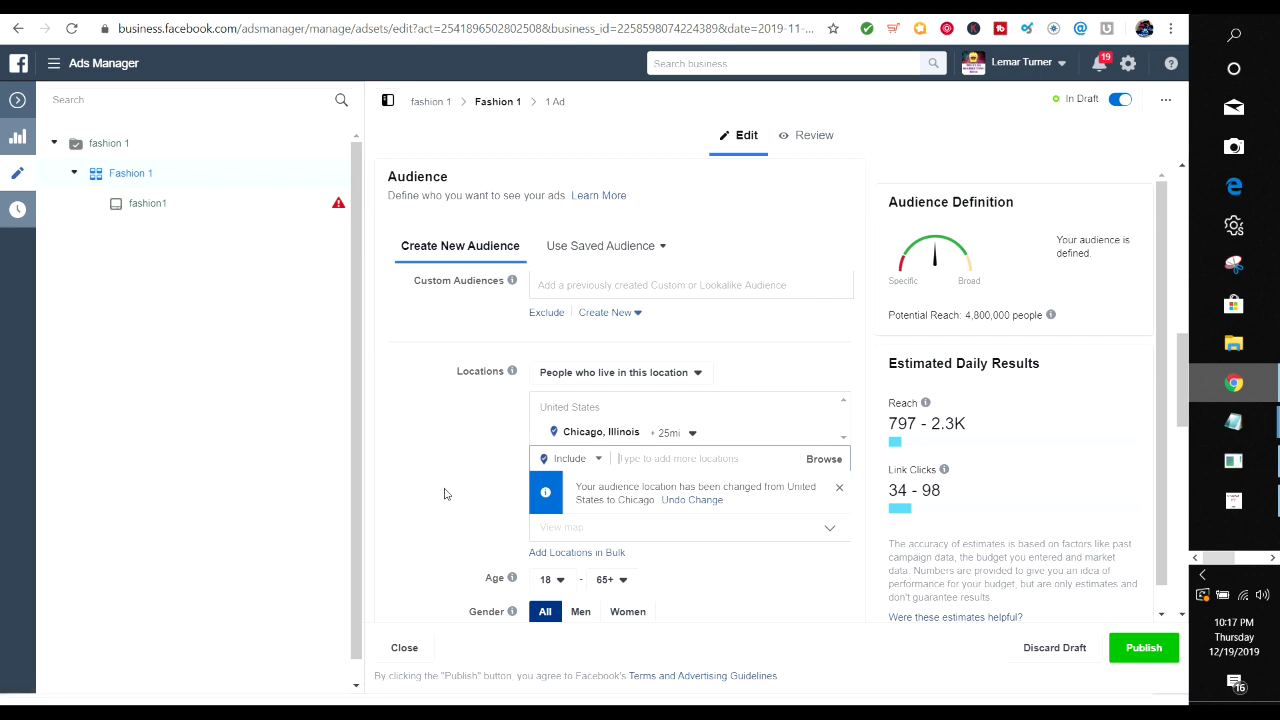
Set the audience's age range to 18 through 28
left_click_drag(1185, 343, 1185, 381)
mouse_move(513, 392)
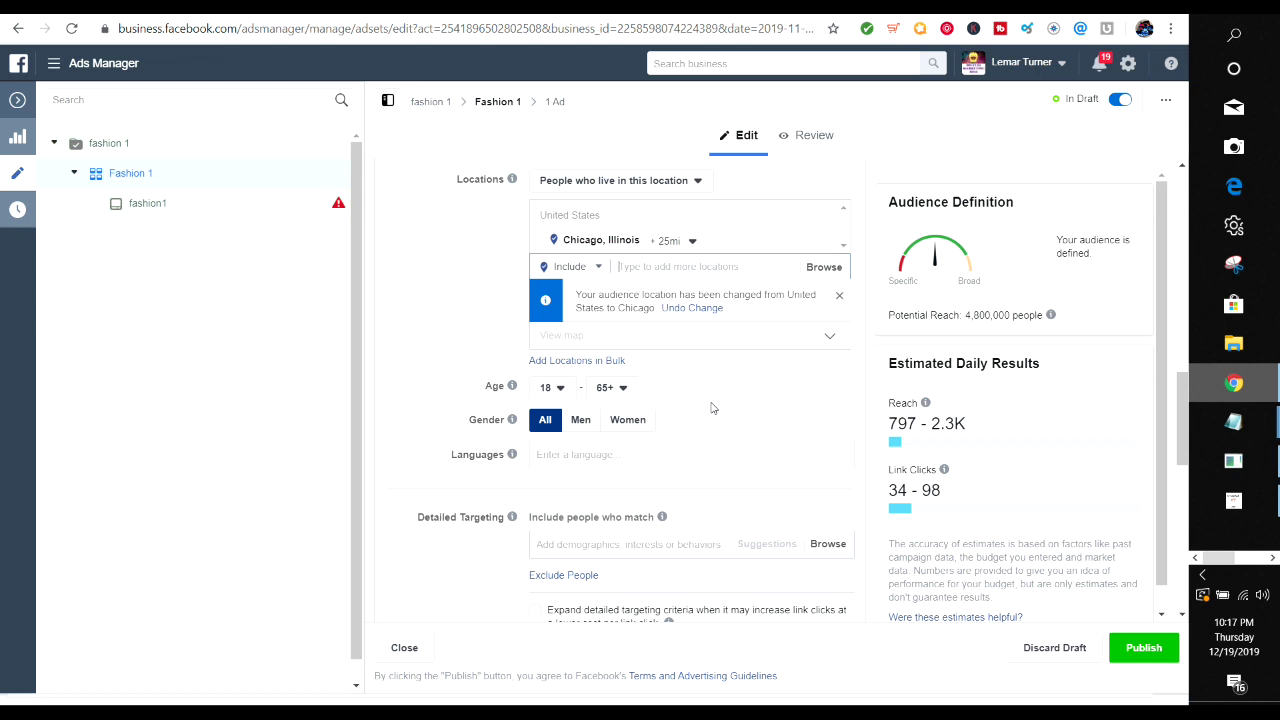
left_click(556, 388)
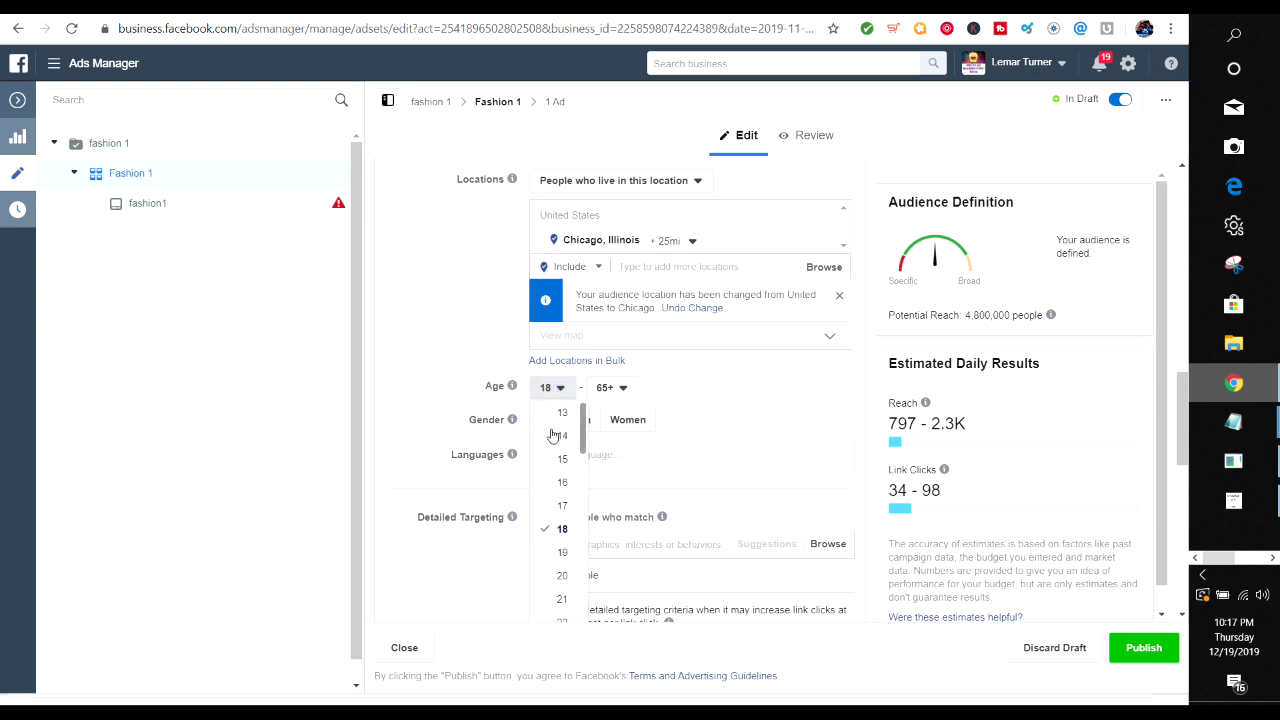
left_click(564, 530)
left_click(618, 388)
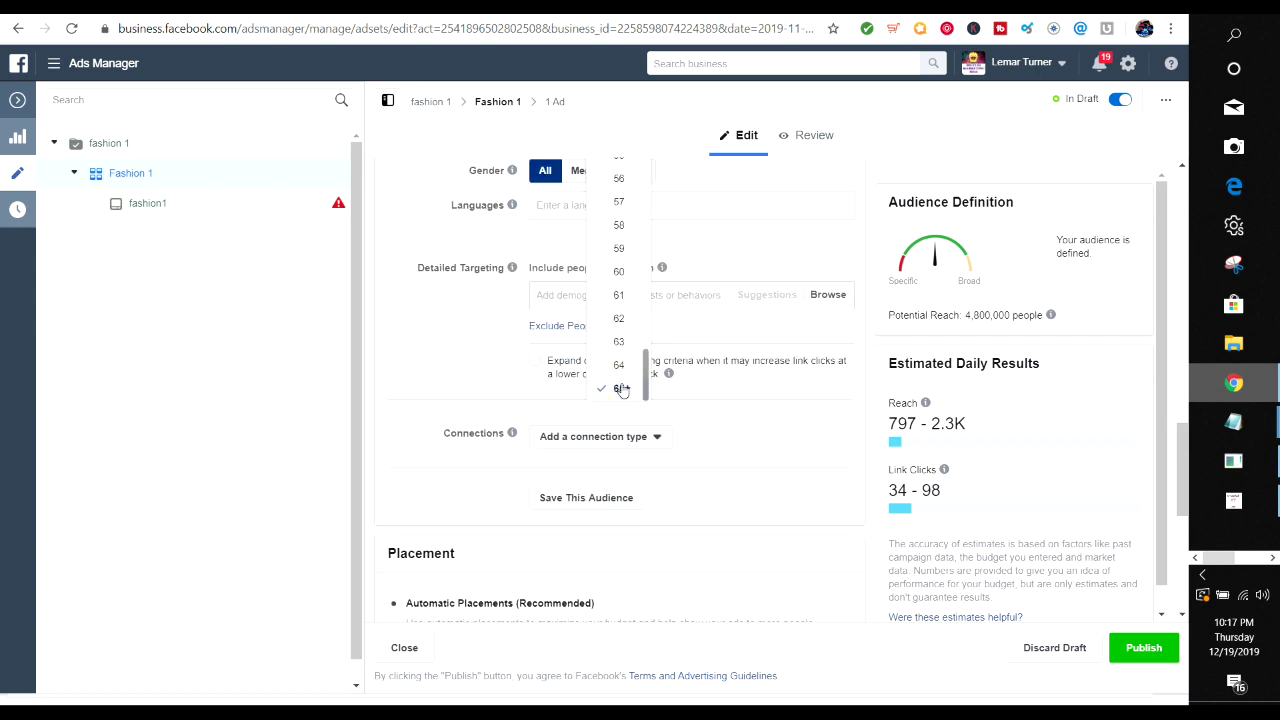
left_click_drag(644, 355, 649, 220)
left_click(626, 209)
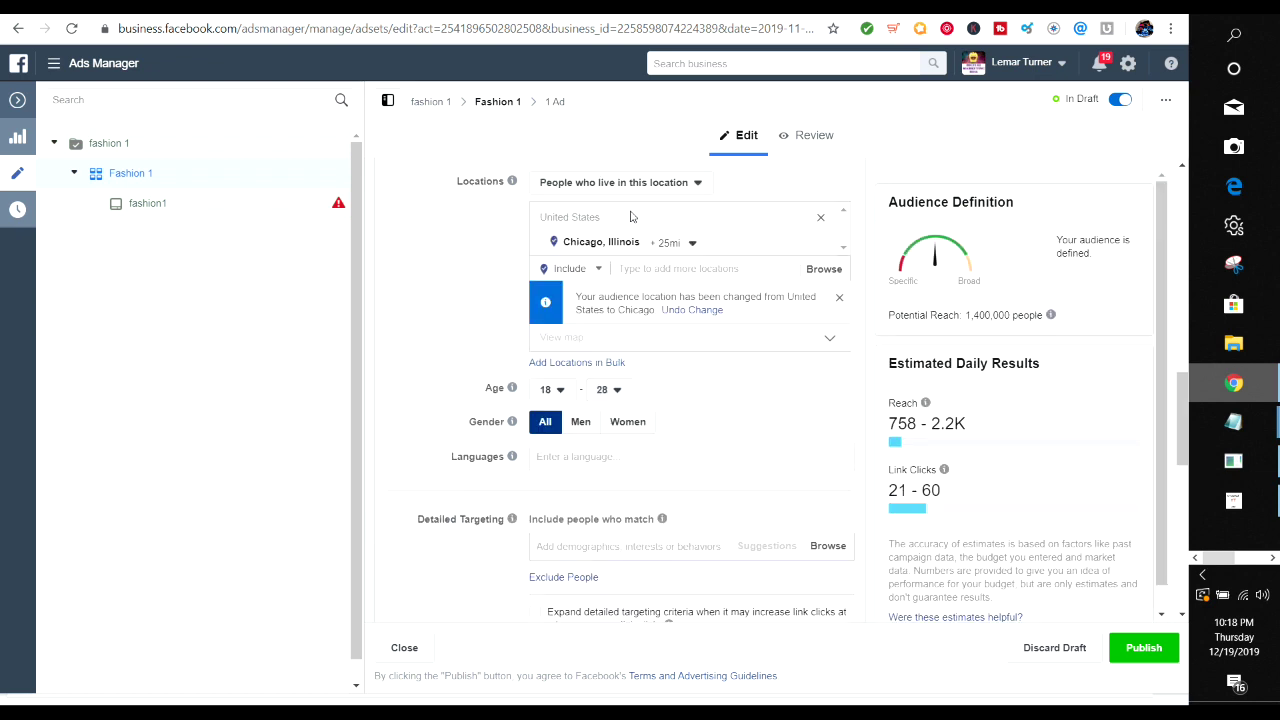
Try the Women and Men gender options for the audience and return to All
left_click(617, 425)
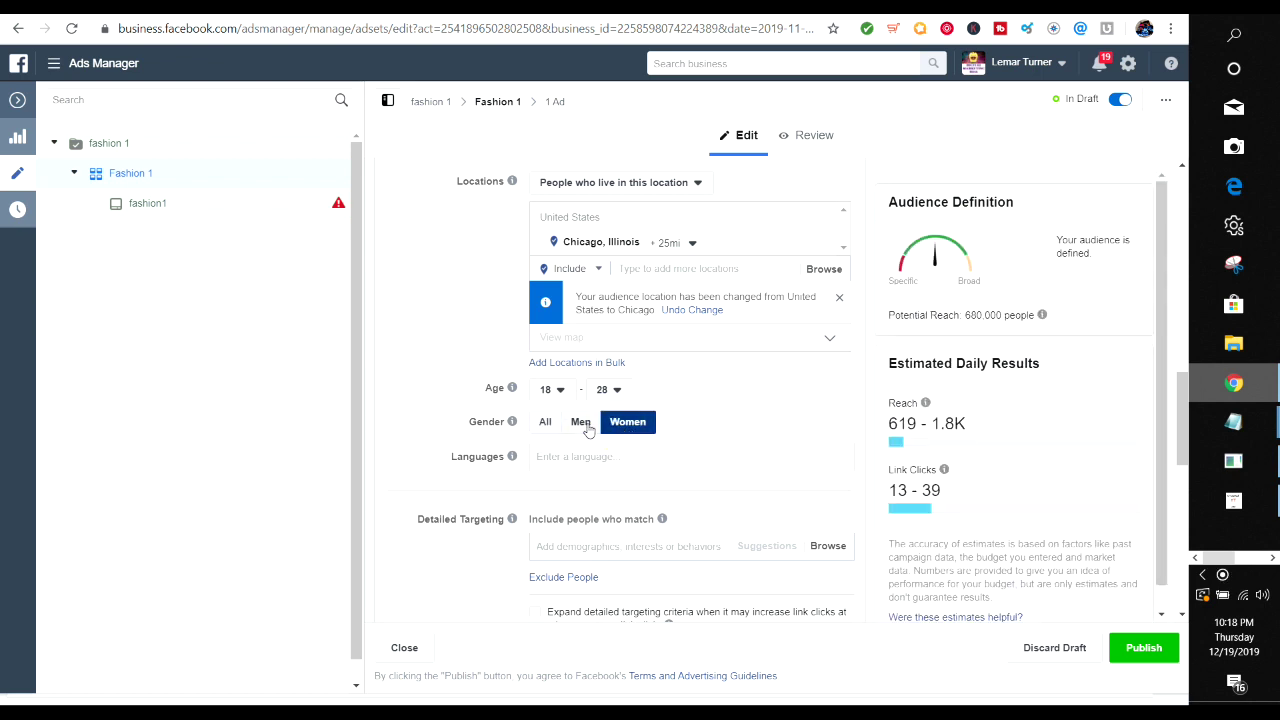
left_click(585, 425)
left_click(545, 421)
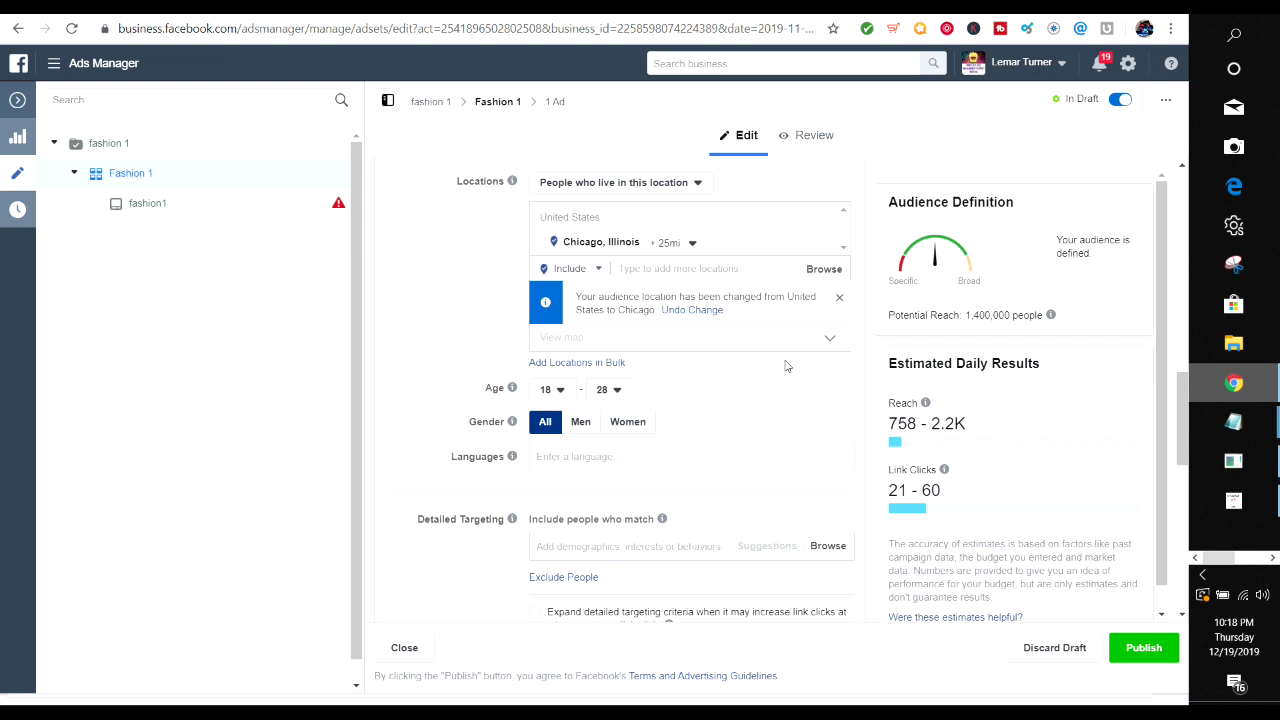
Add the Streetwear interest to the audience's detailed targeting
left_click(630, 460)
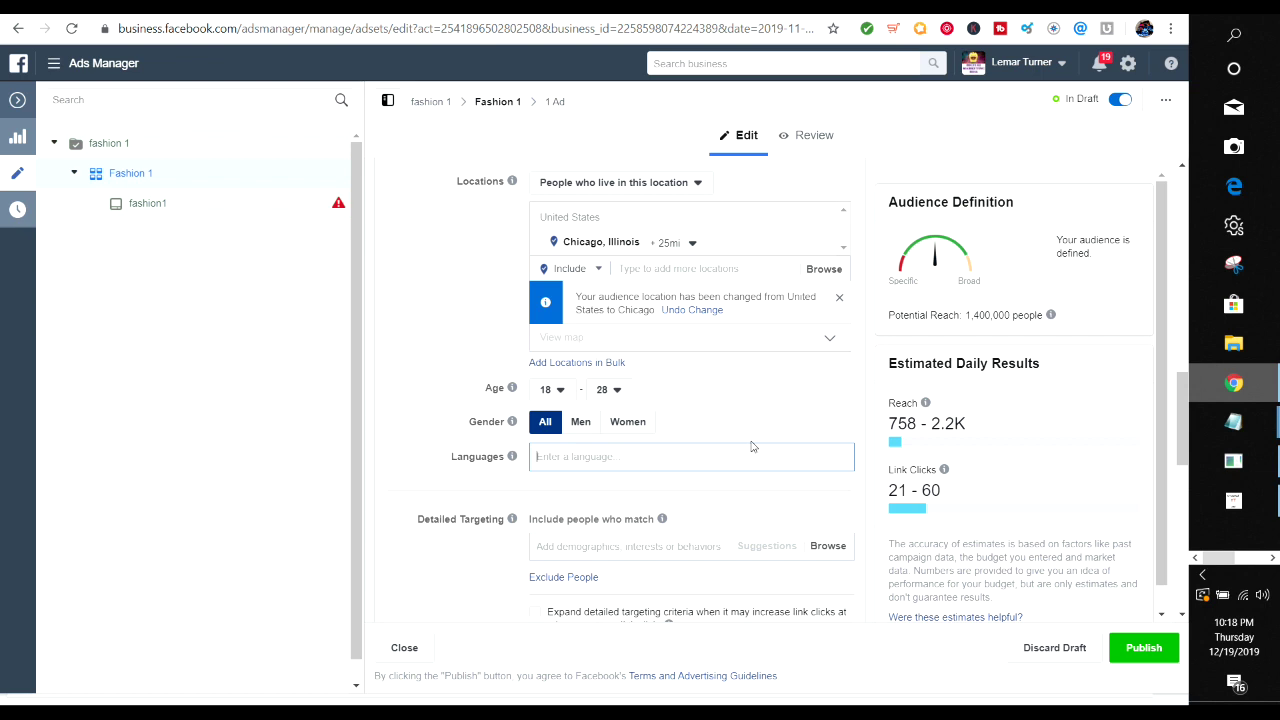
left_click_drag(1182, 408, 1178, 438)
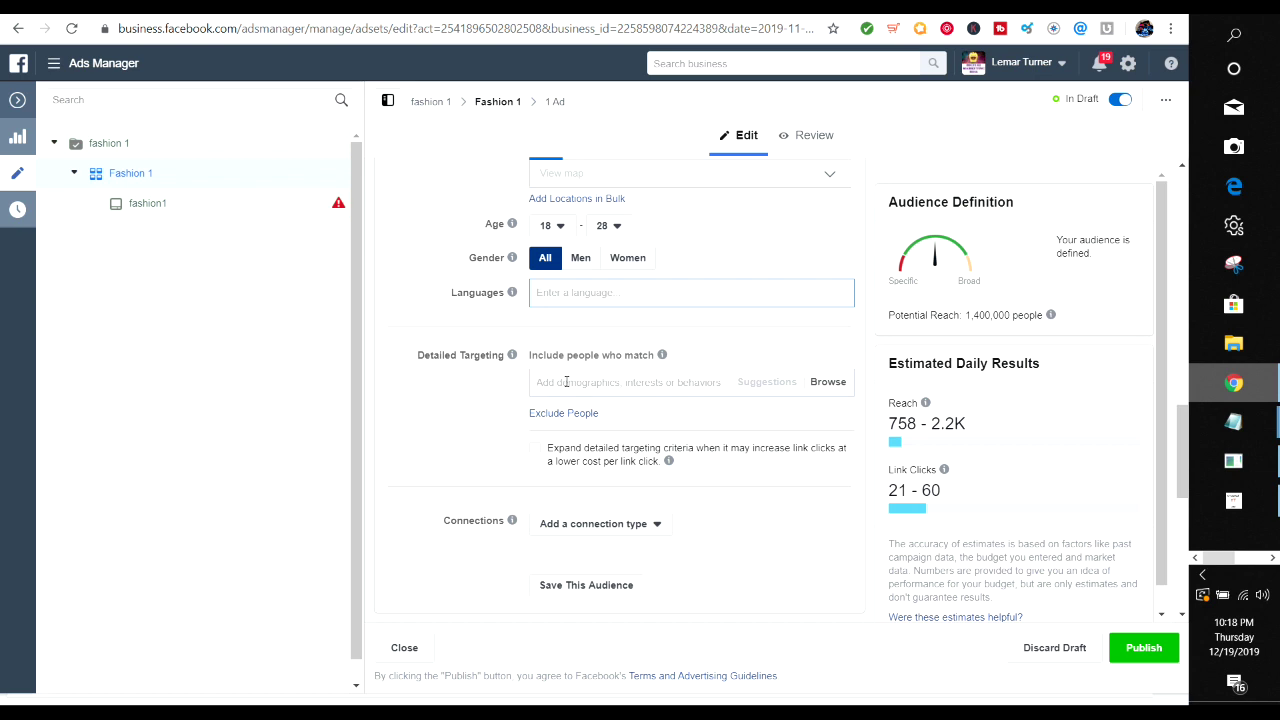
left_click(650, 383)
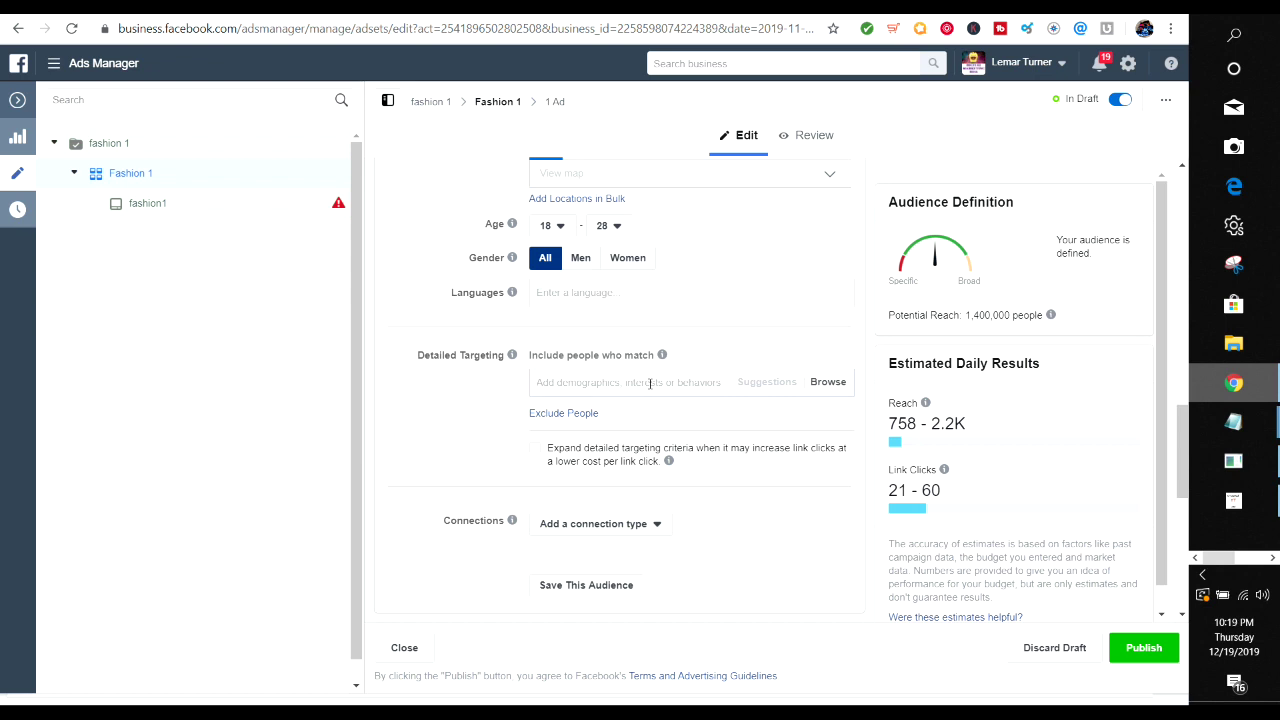
type("streetwea")
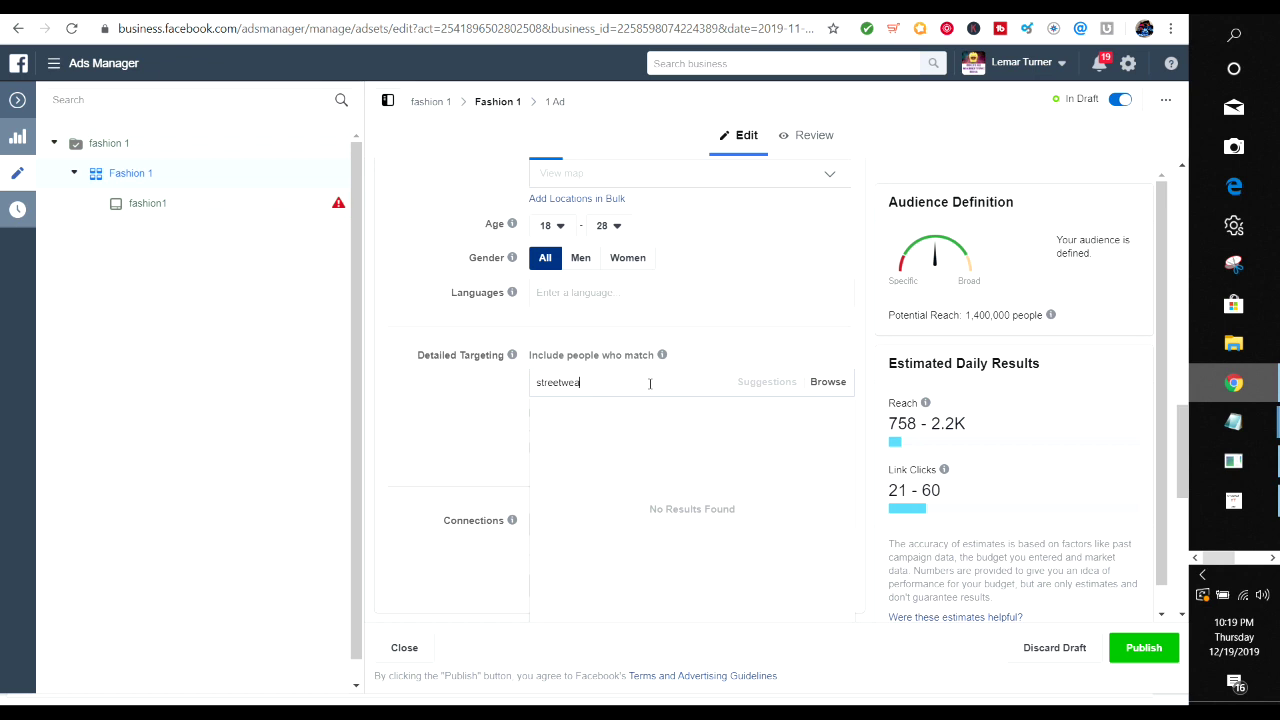
type("r")
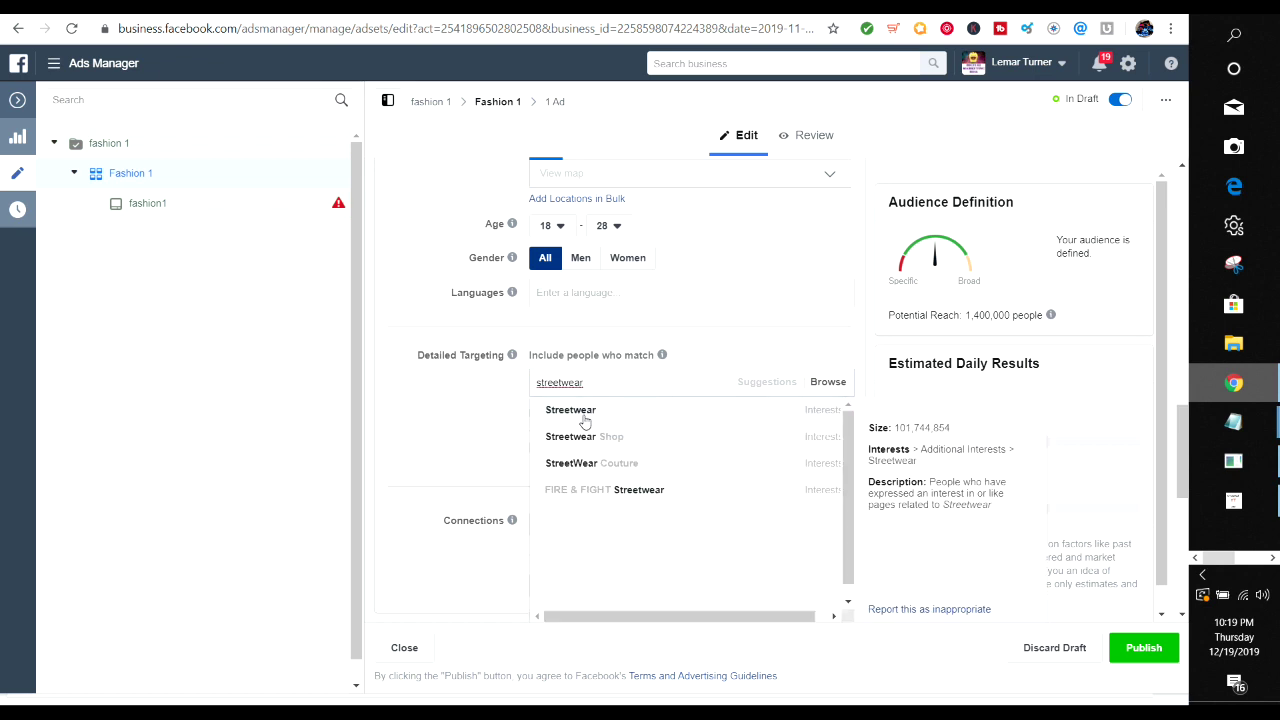
left_click(590, 412)
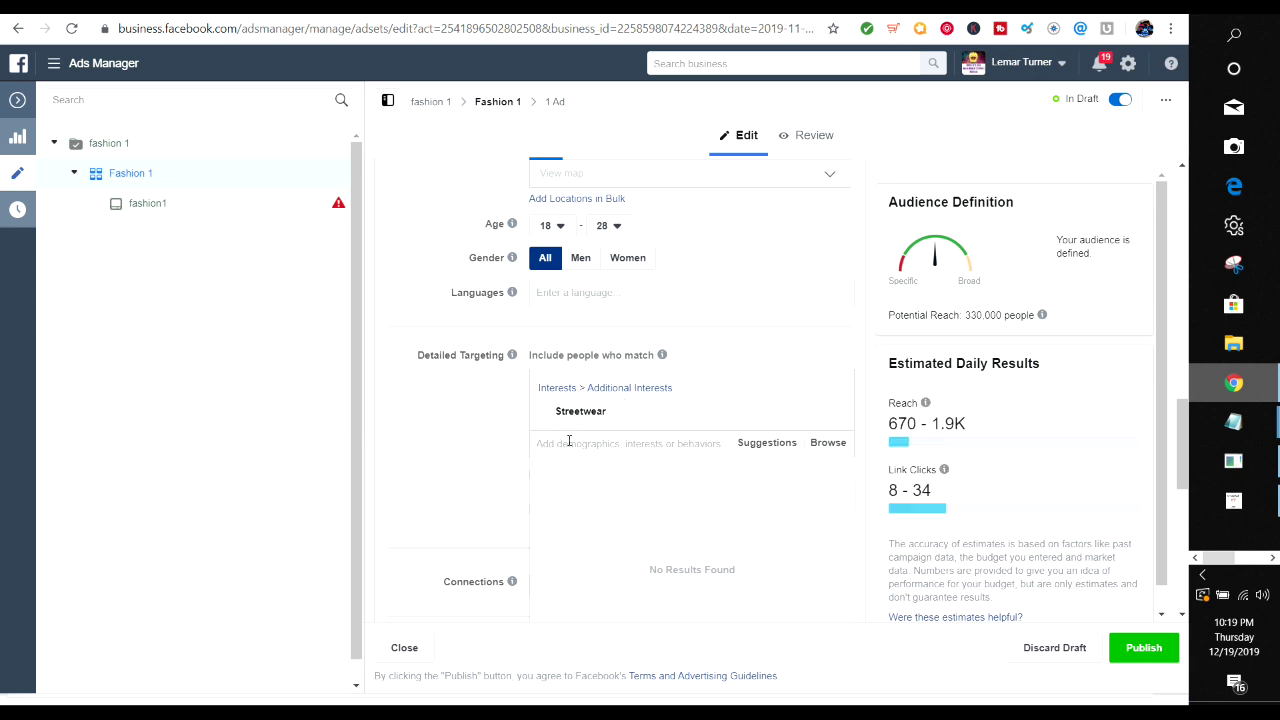
type("off whi")
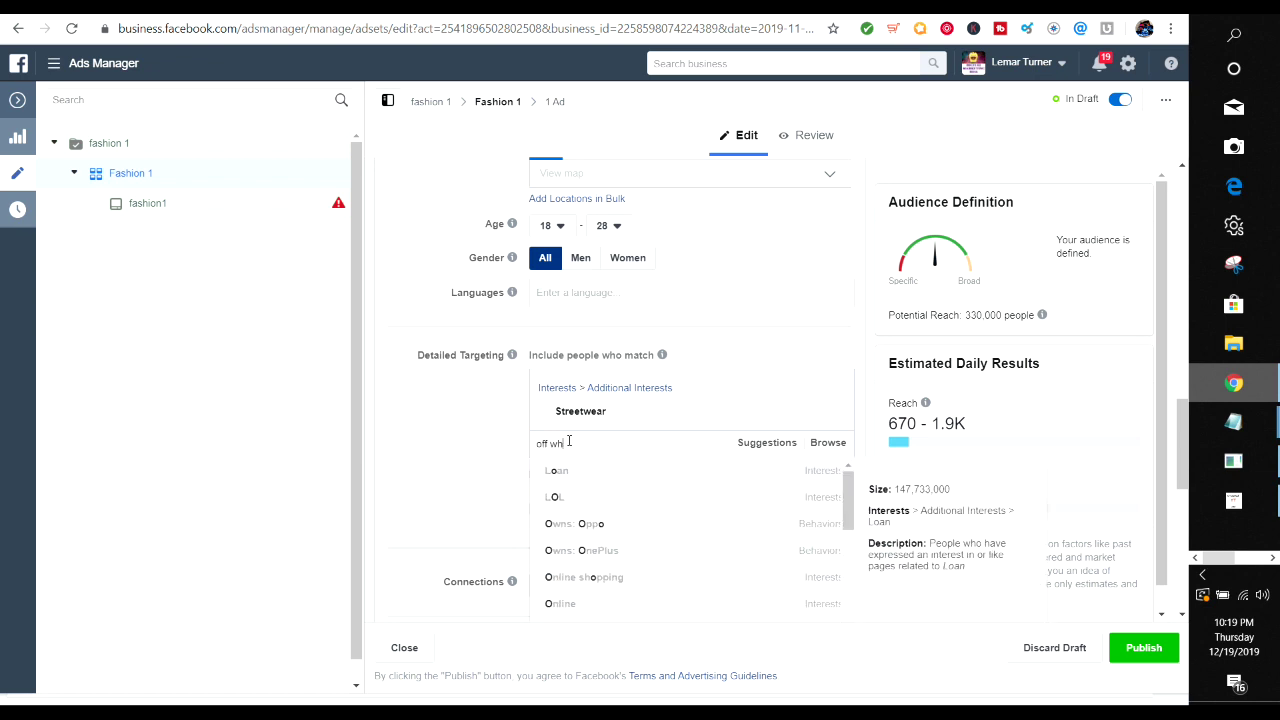
type("te")
key("BackSpace")
key("BackSpace")
key("BackSpace")
key("BackSpace")
key("BackSpace")
key("BackSpace")
key("BackSpace")
key("BackSpace")
key("BackSpace")
Add the Supreme (clothing) and Online shopping interests to the detailed targeting
type("supreme")
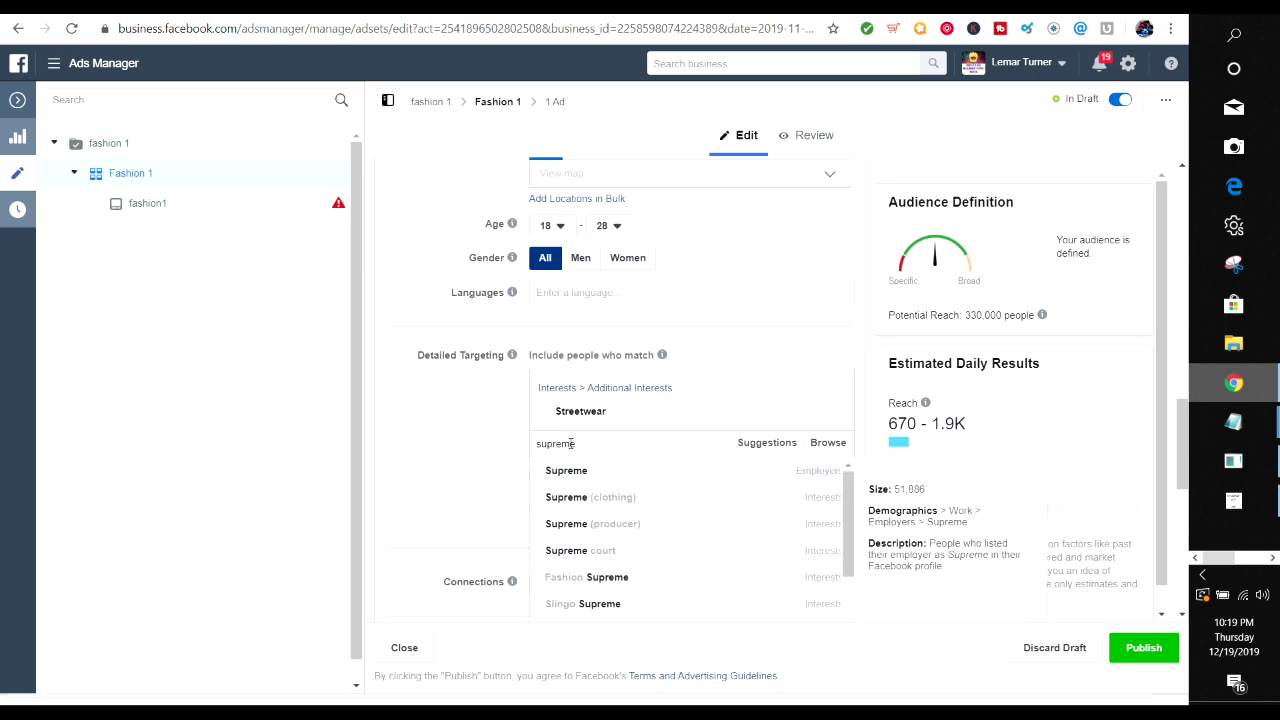
left_click(594, 505)
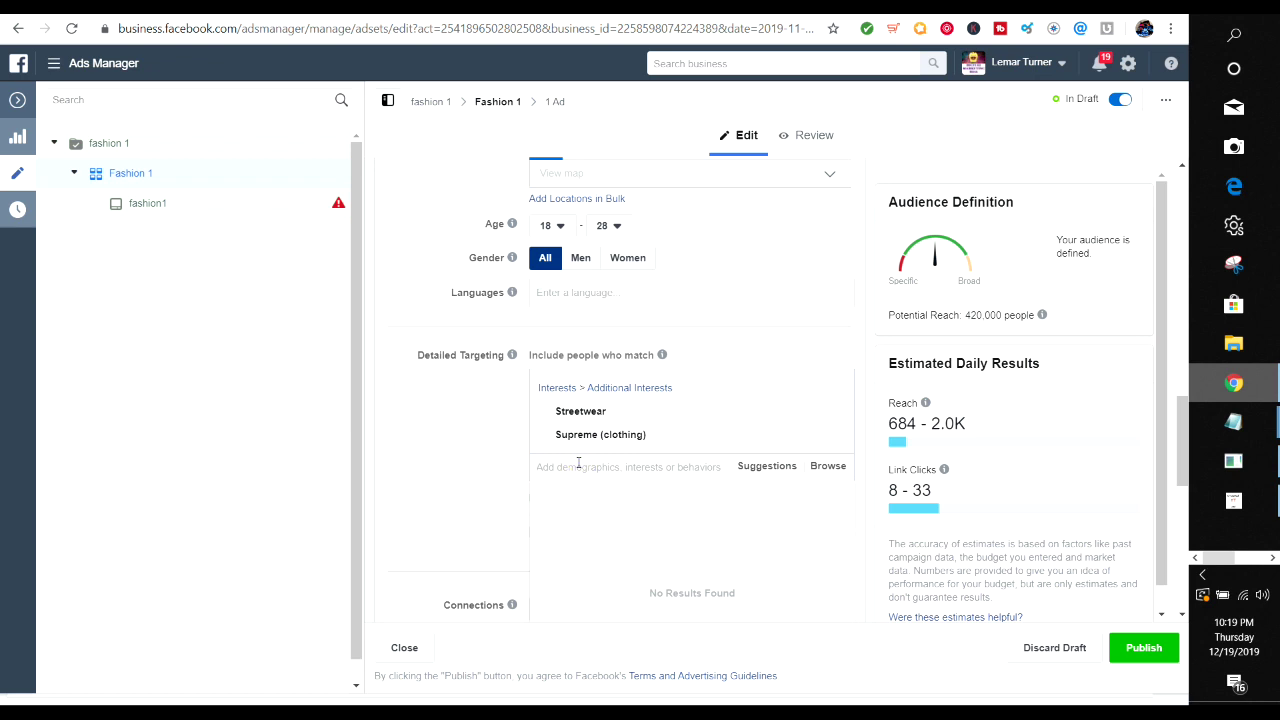
type("online shopping")
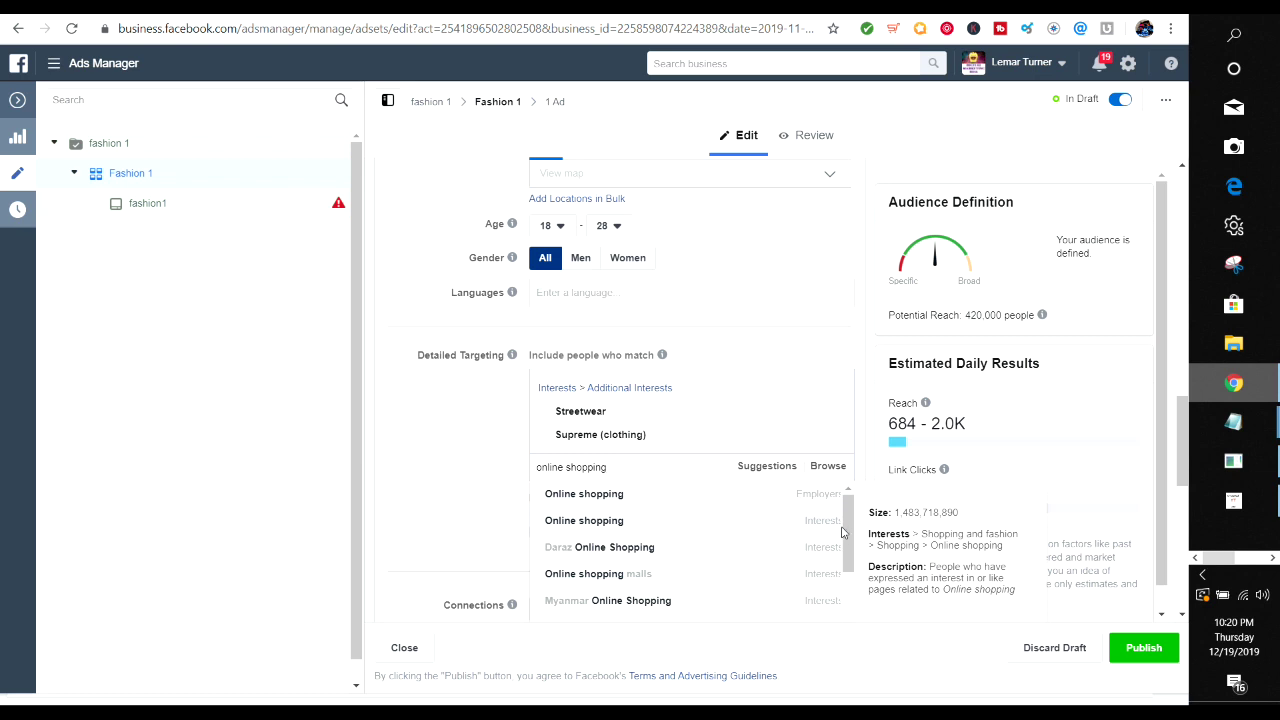
left_click(808, 522)
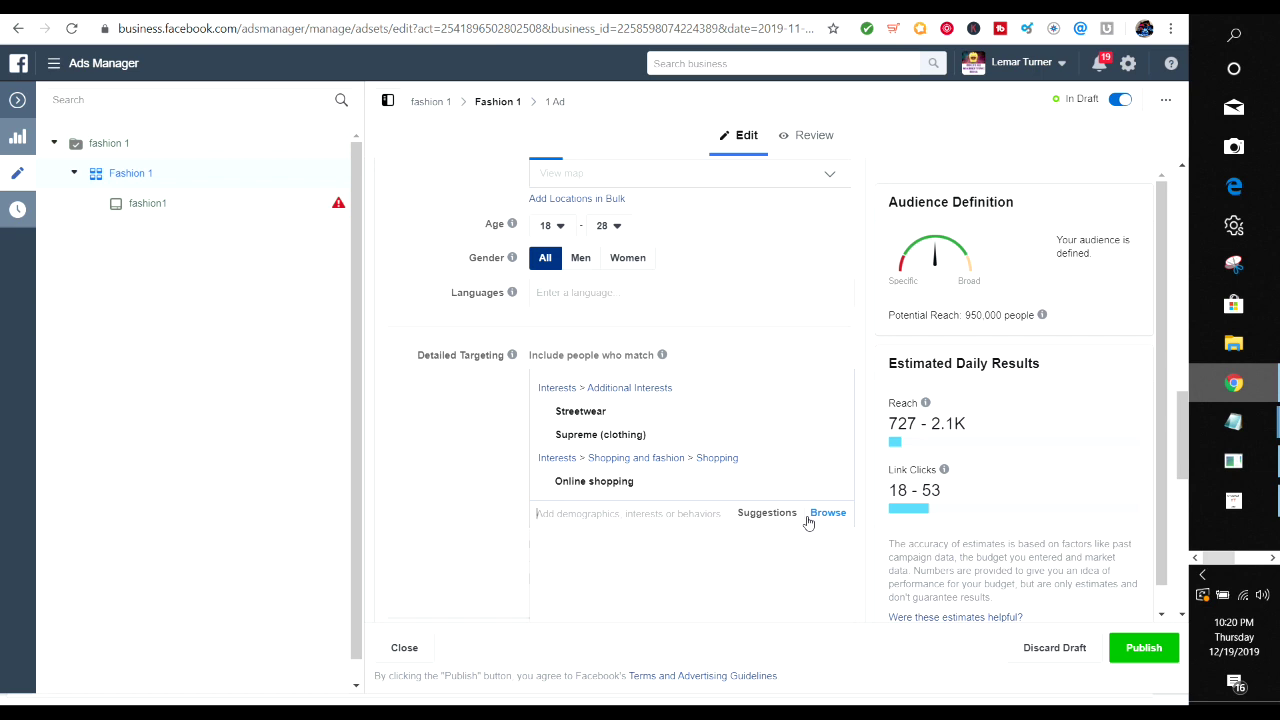
Find "online clothing shop" interests, add Shopping Online - Clothes and remove the broader Online shopping interest
left_click(557, 512)
type("online cloth")
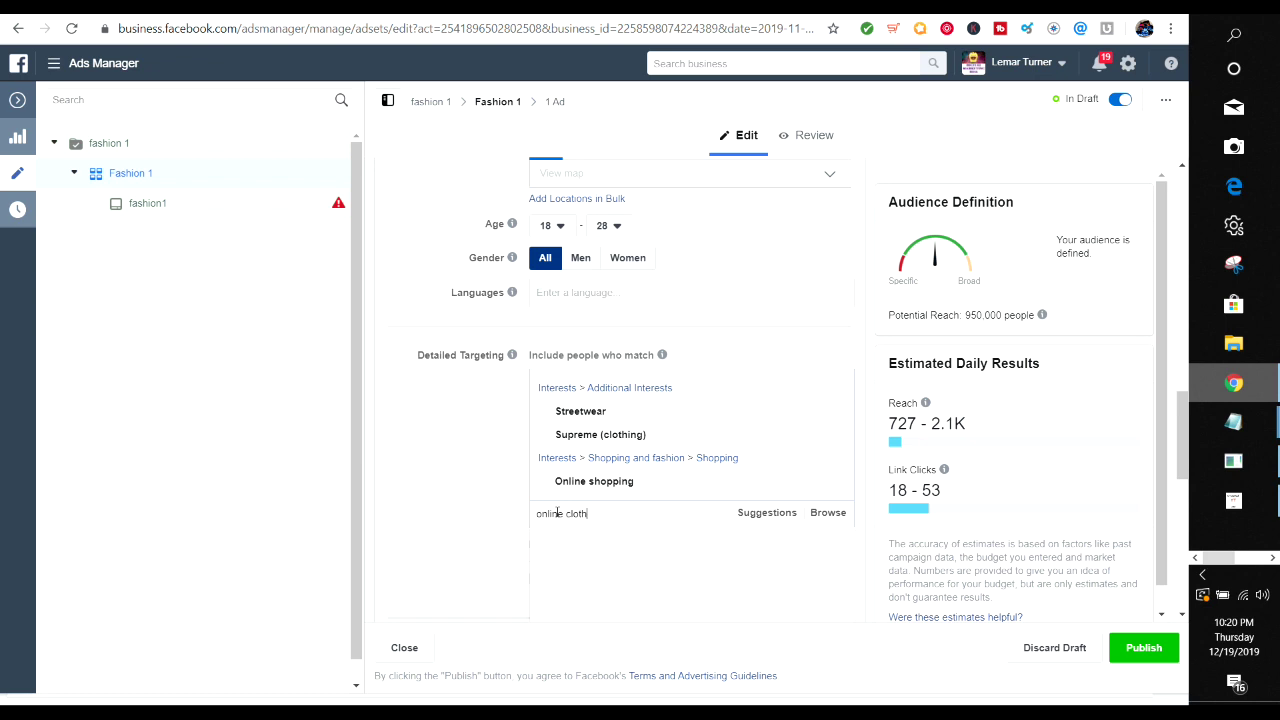
type("ing shop")
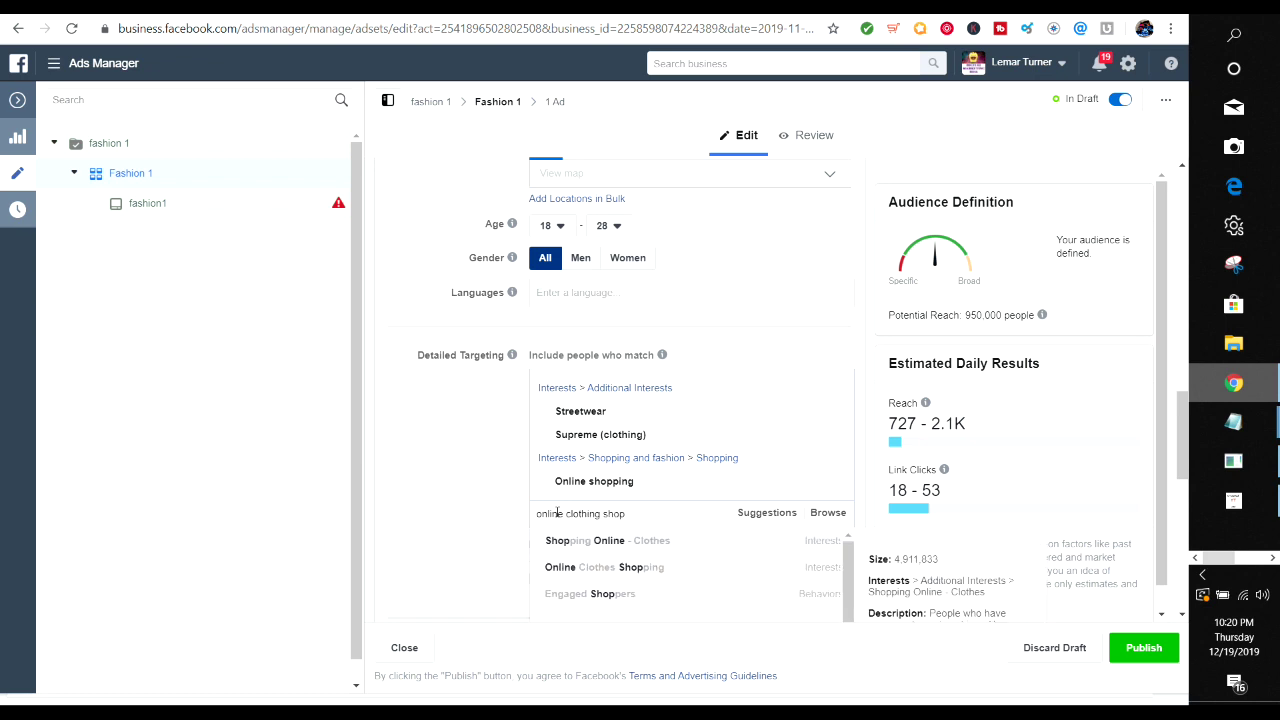
left_click(653, 540)
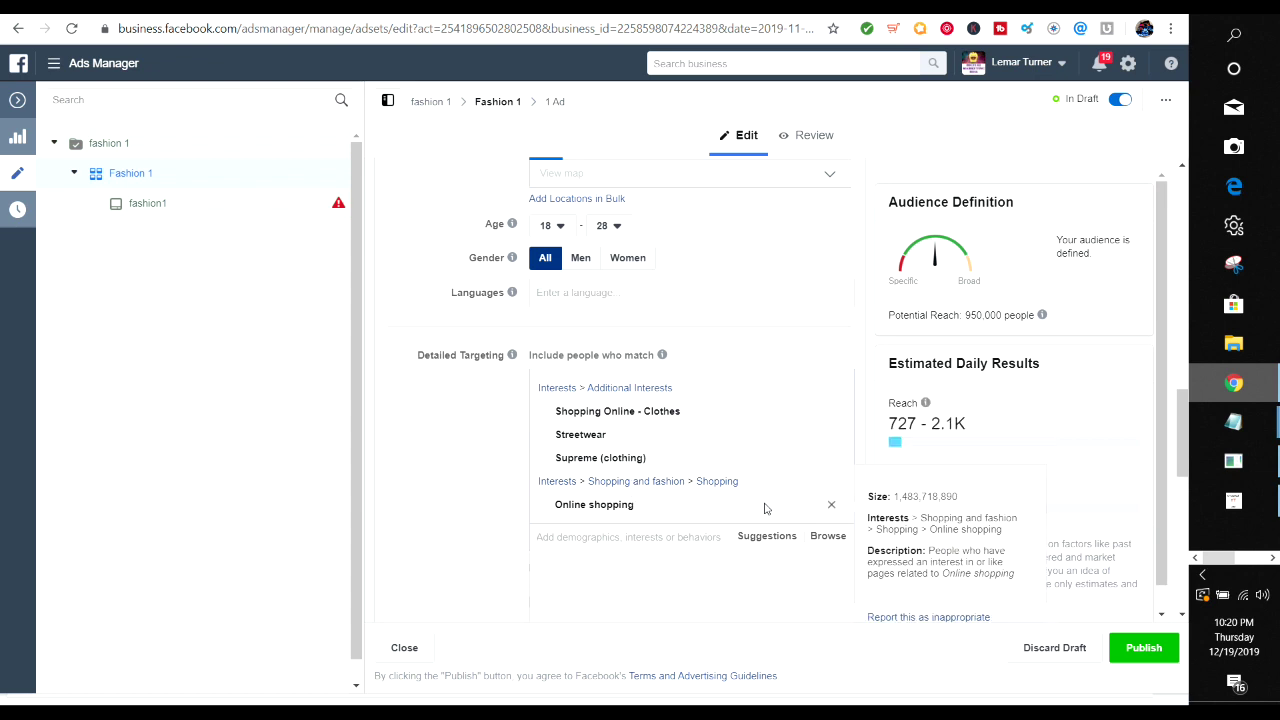
left_click(831, 505)
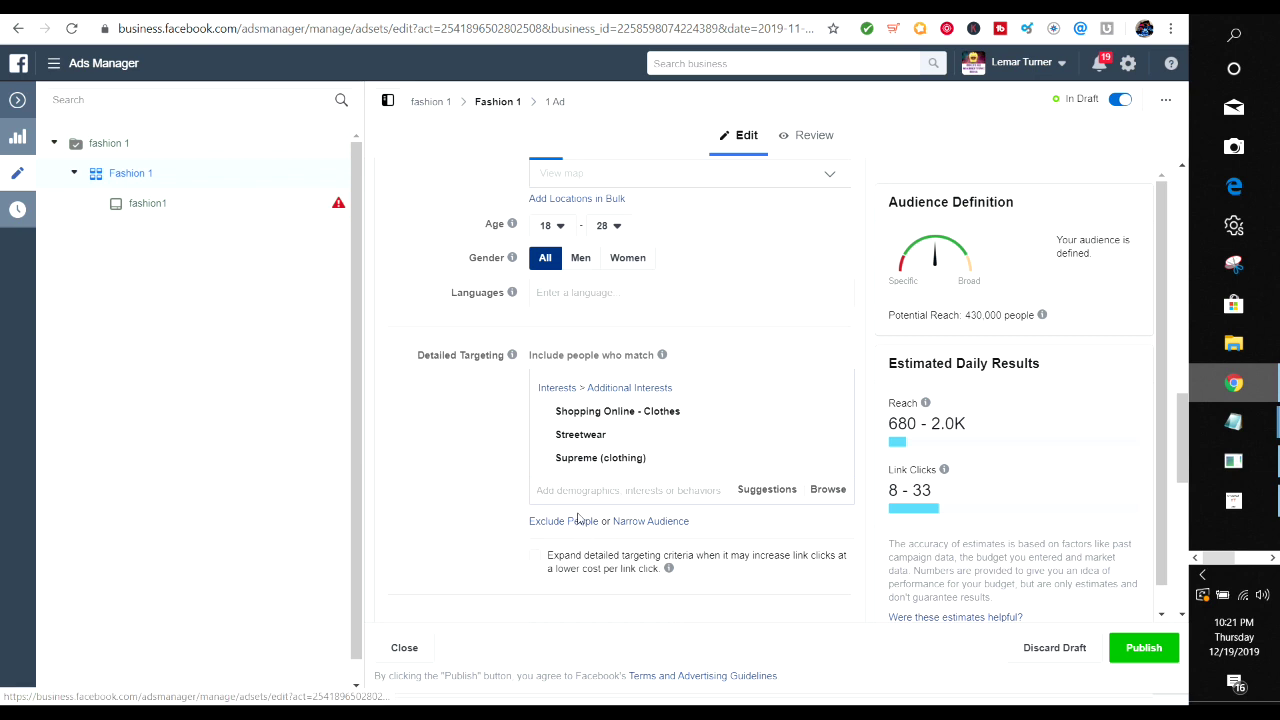
Add a narrowing condition to the audience and include the suggested Engaged Shoppers behavior in the main targeting group
left_click(650, 521)
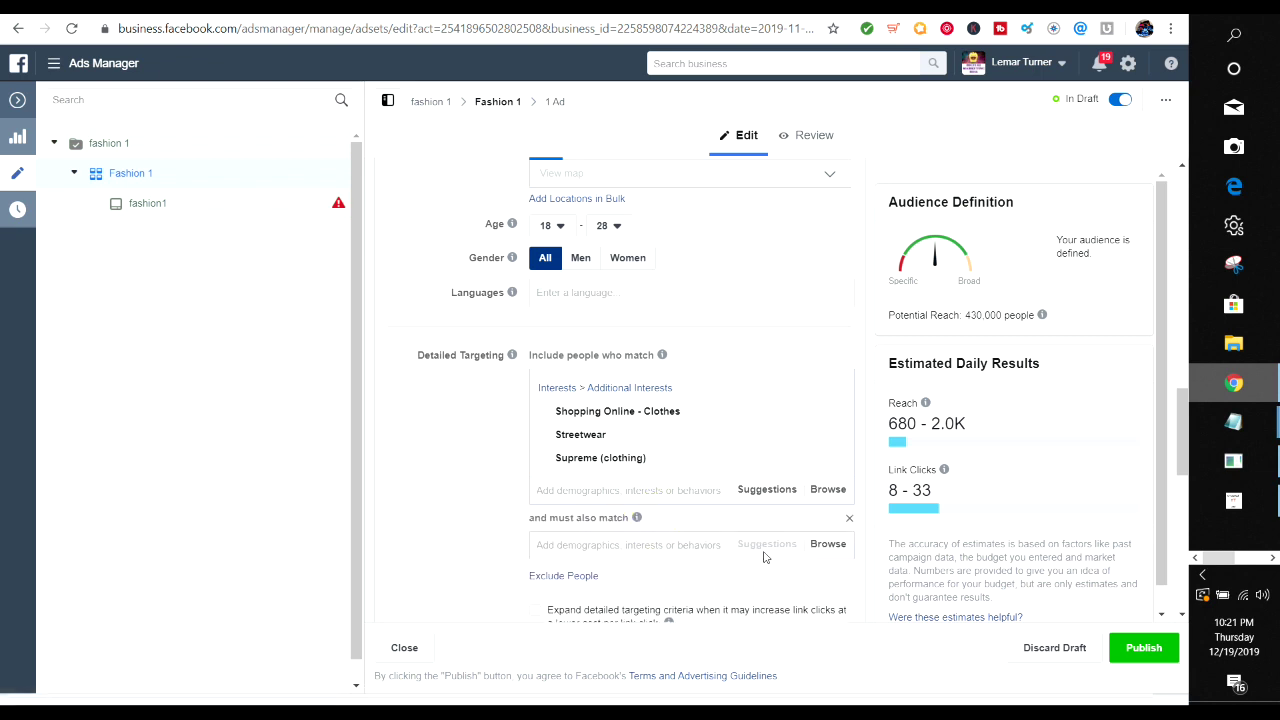
left_click(766, 490)
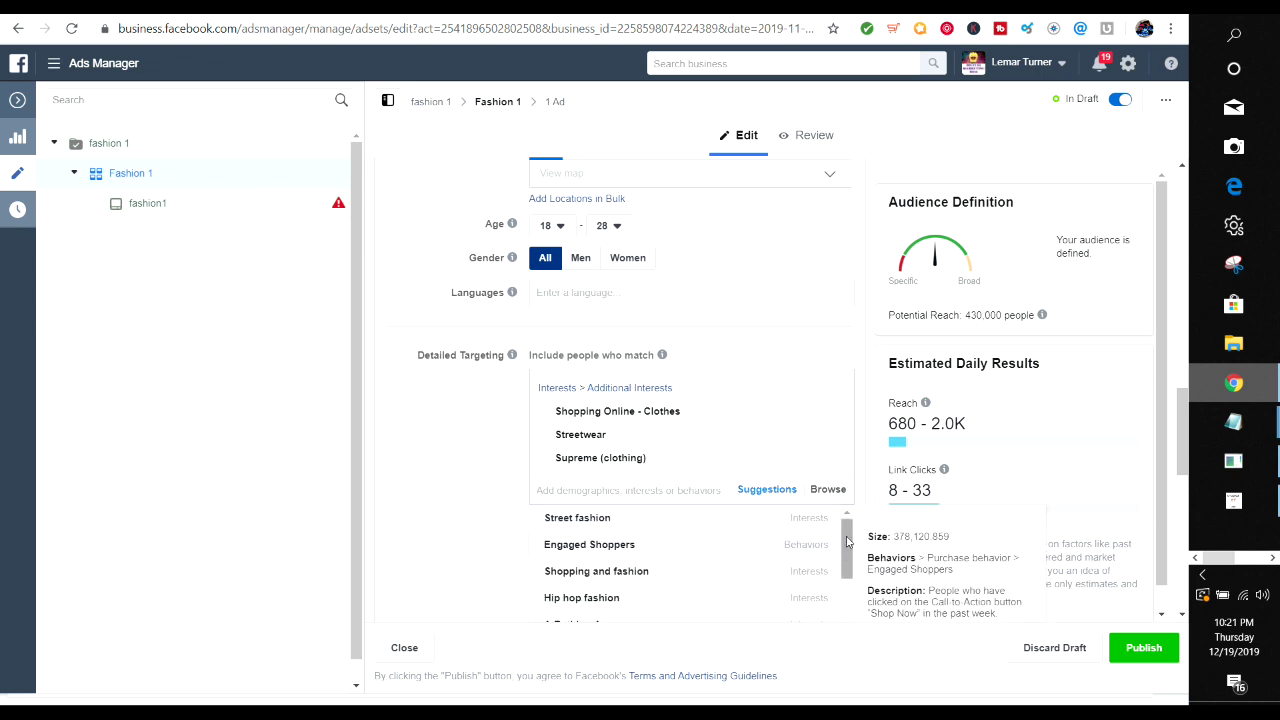
left_click(626, 545)
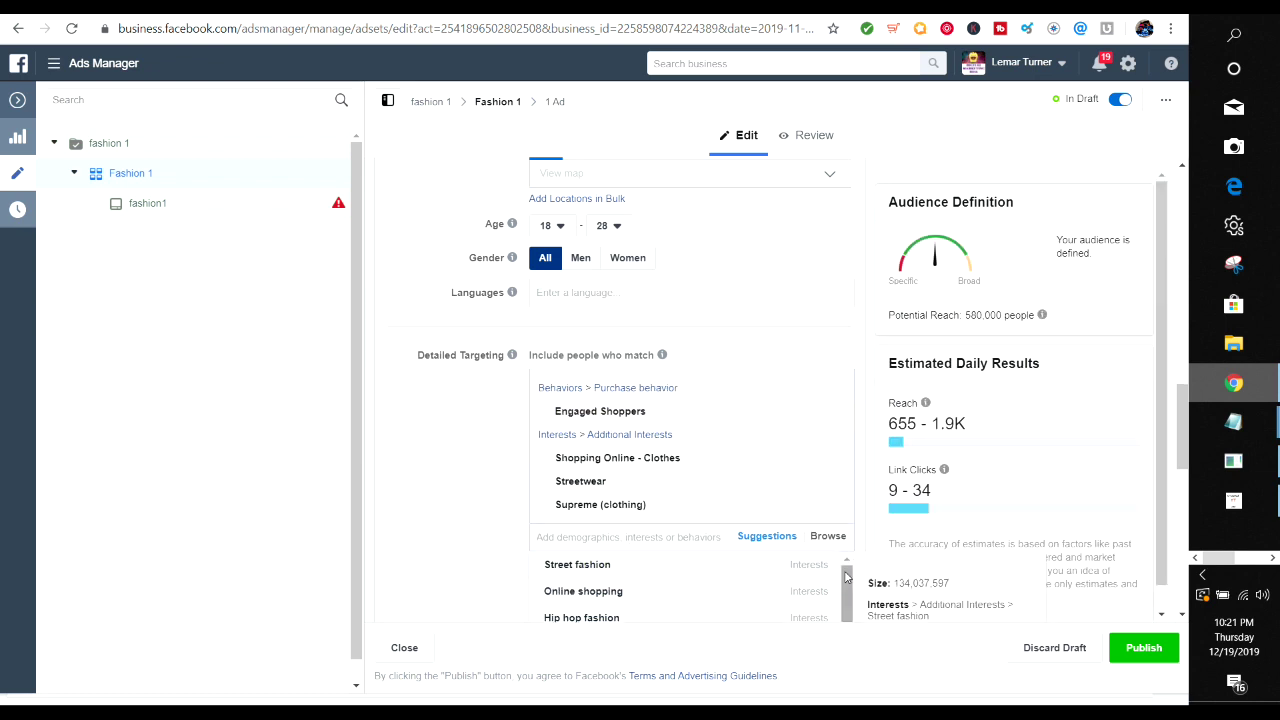
Include the suggested Hip hop fashion interest in the main detailed targeting group
left_click(777, 537)
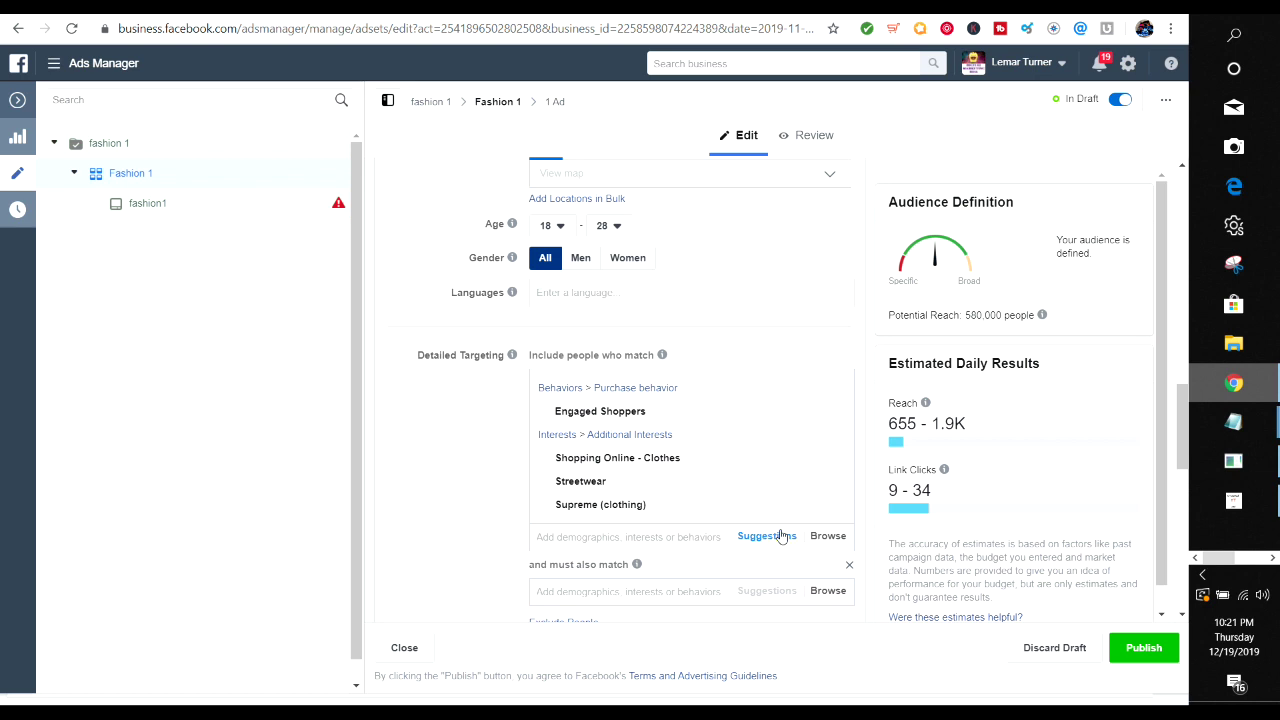
left_click(777, 537)
scroll(848, 592, "down", 2)
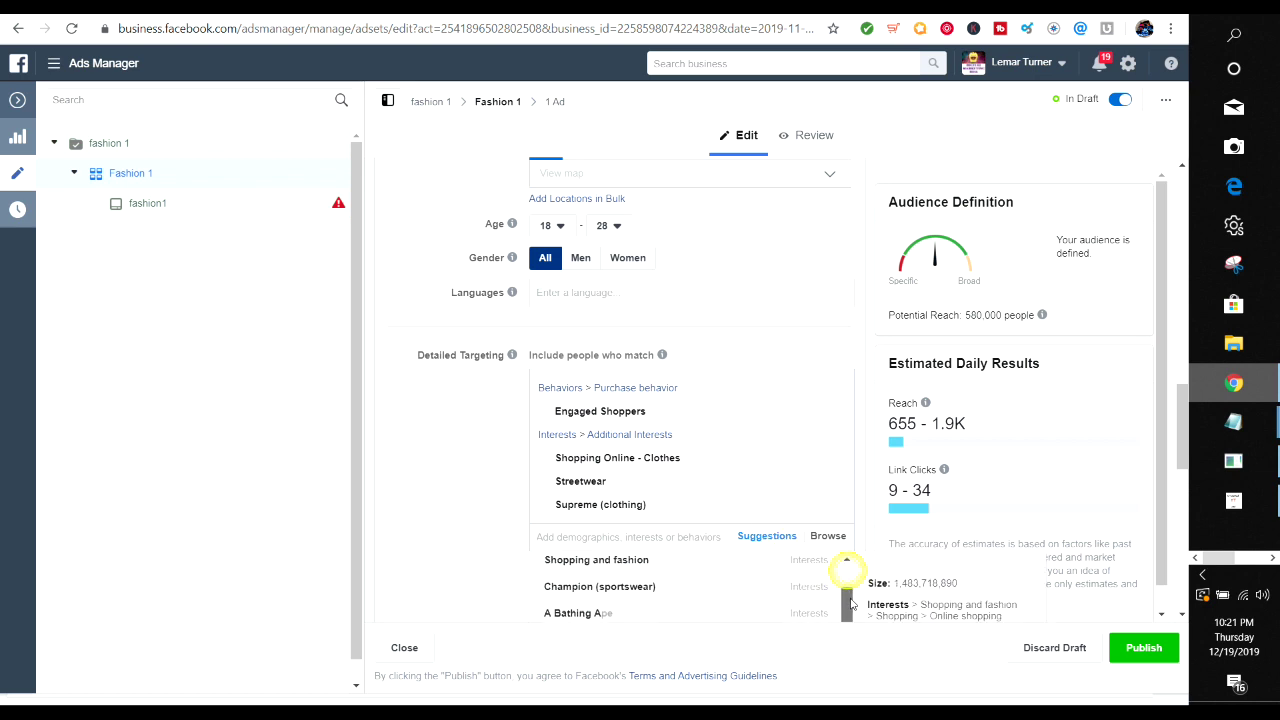
scroll(852, 596, "up", 1)
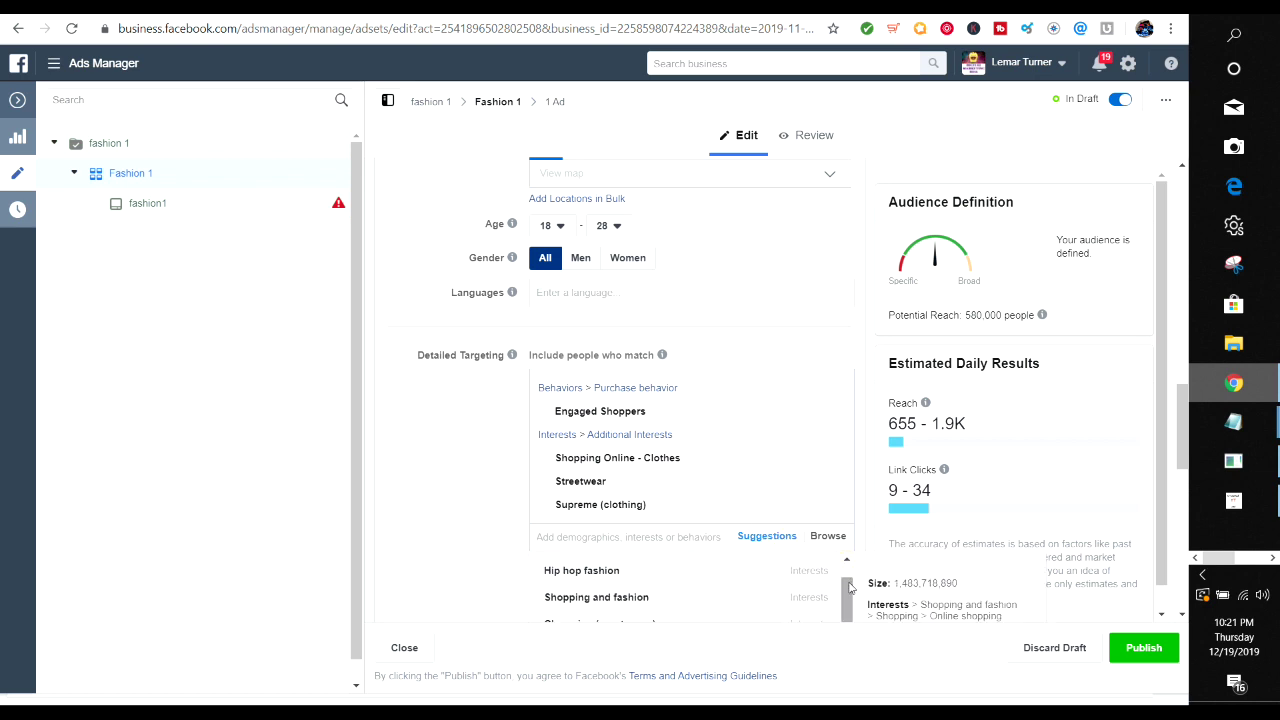
left_click(756, 575)
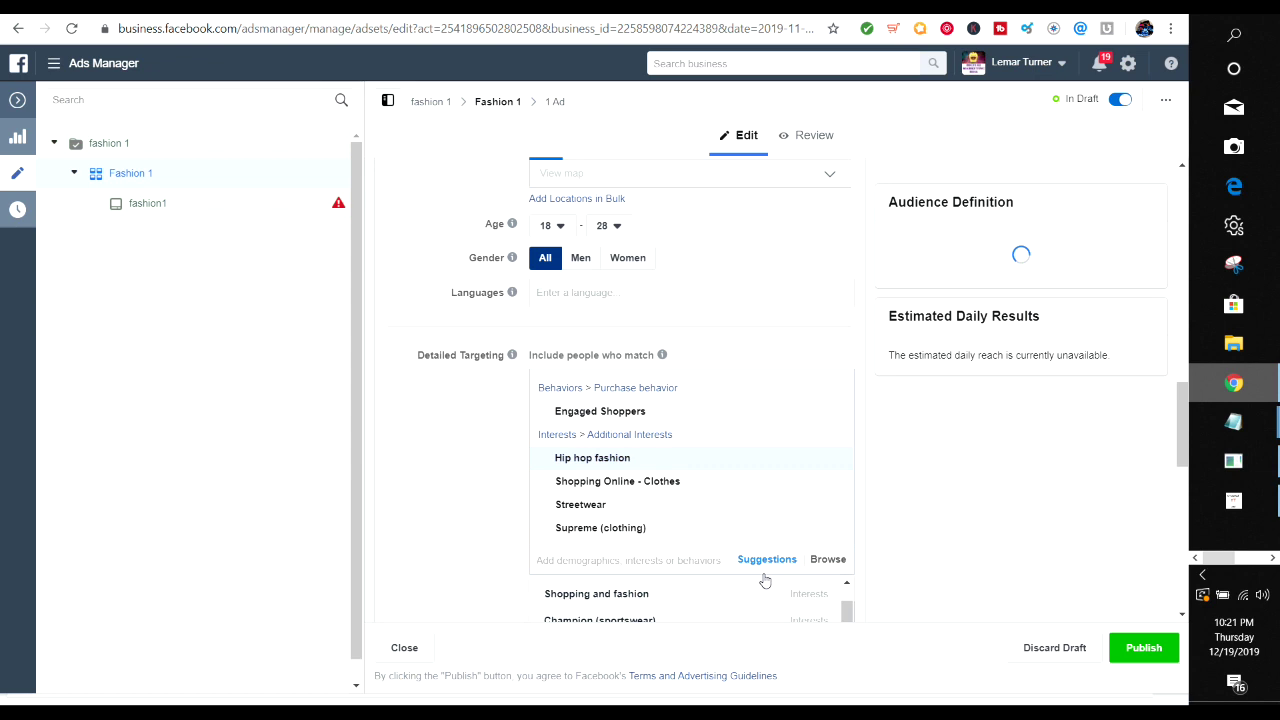
Add an exclusion condition to the detailed targeting and view the explanation of the Connections setting
left_click_drag(1183, 385, 1188, 419)
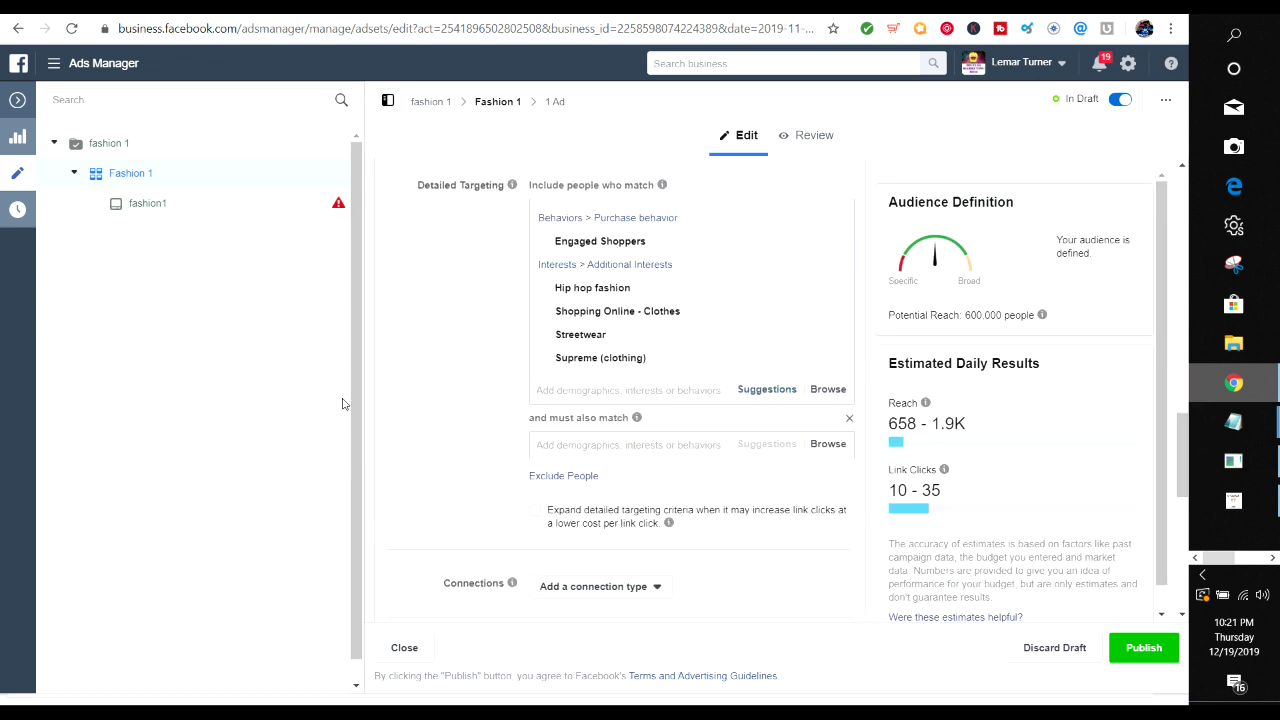
left_click(561, 476)
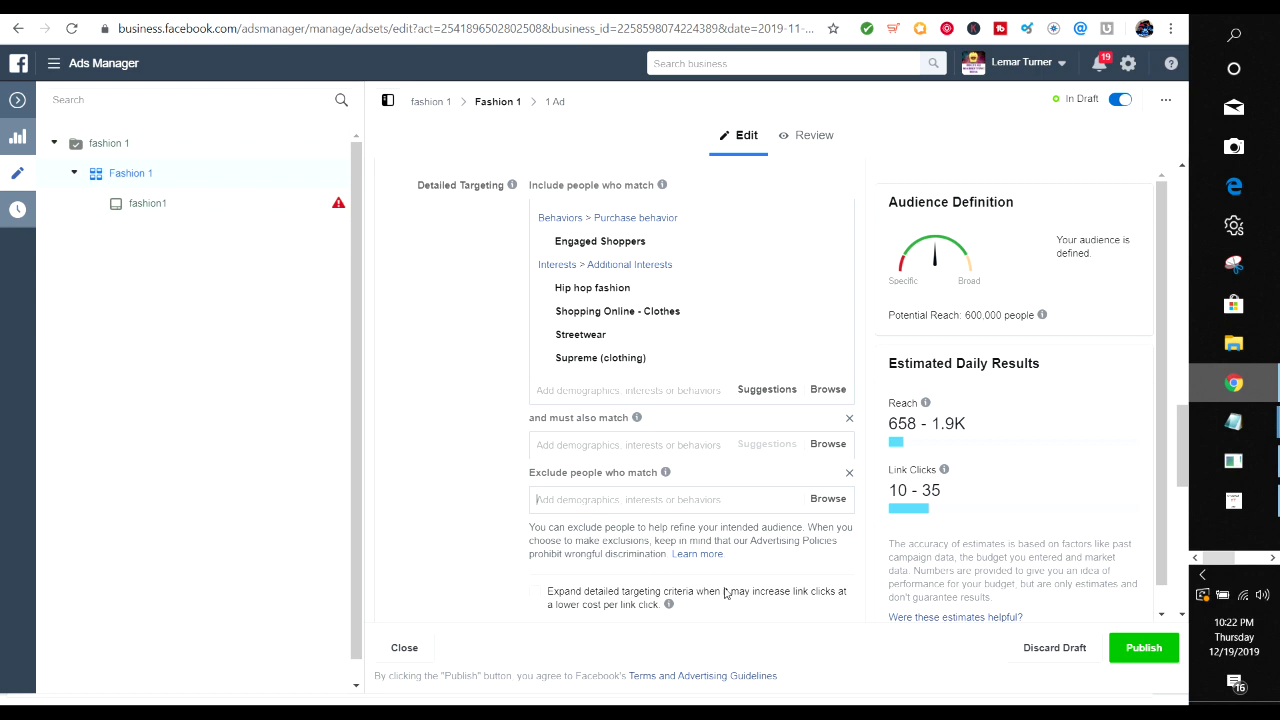
left_click_drag(1182, 418, 1180, 497)
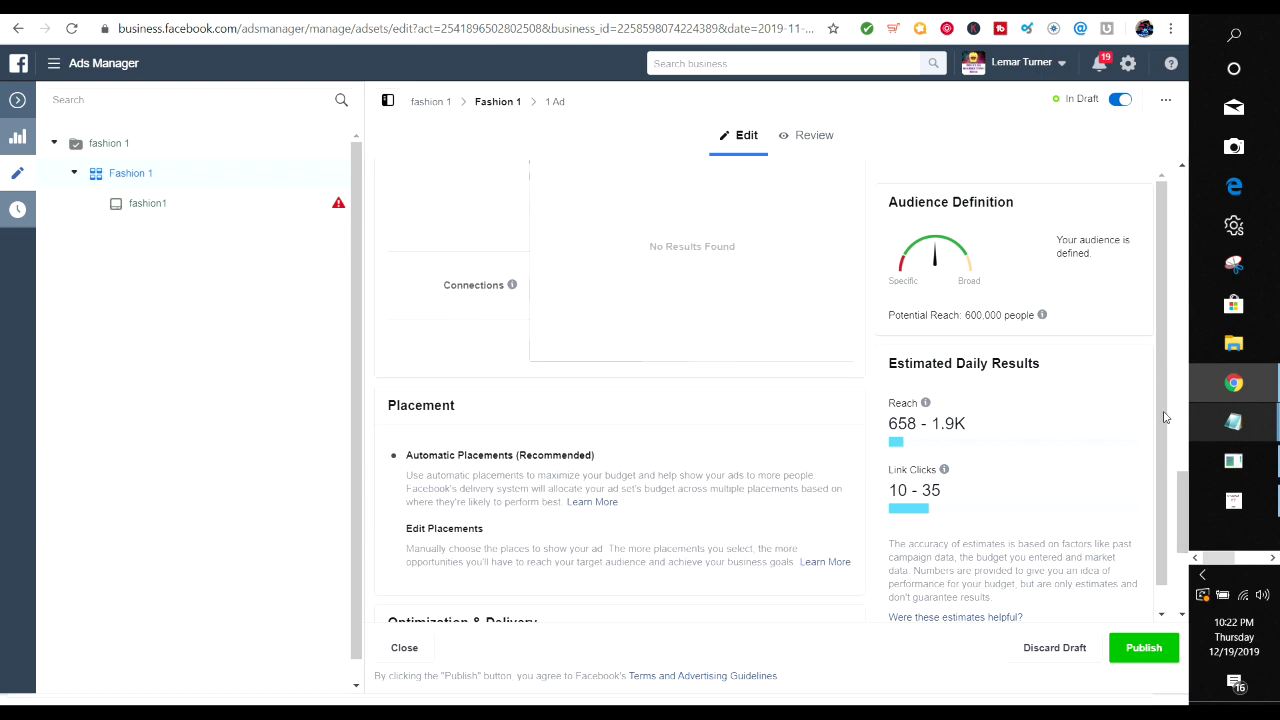
scroll(479, 606, "up", 3)
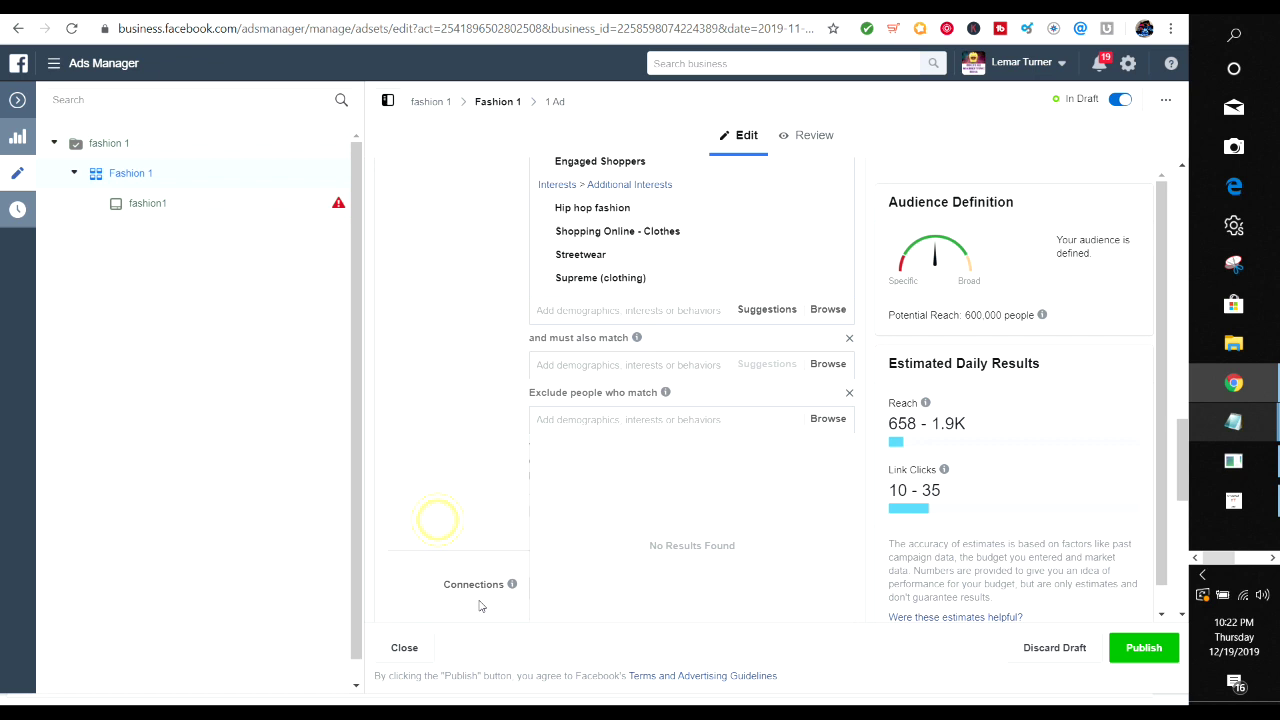
mouse_move(508, 585)
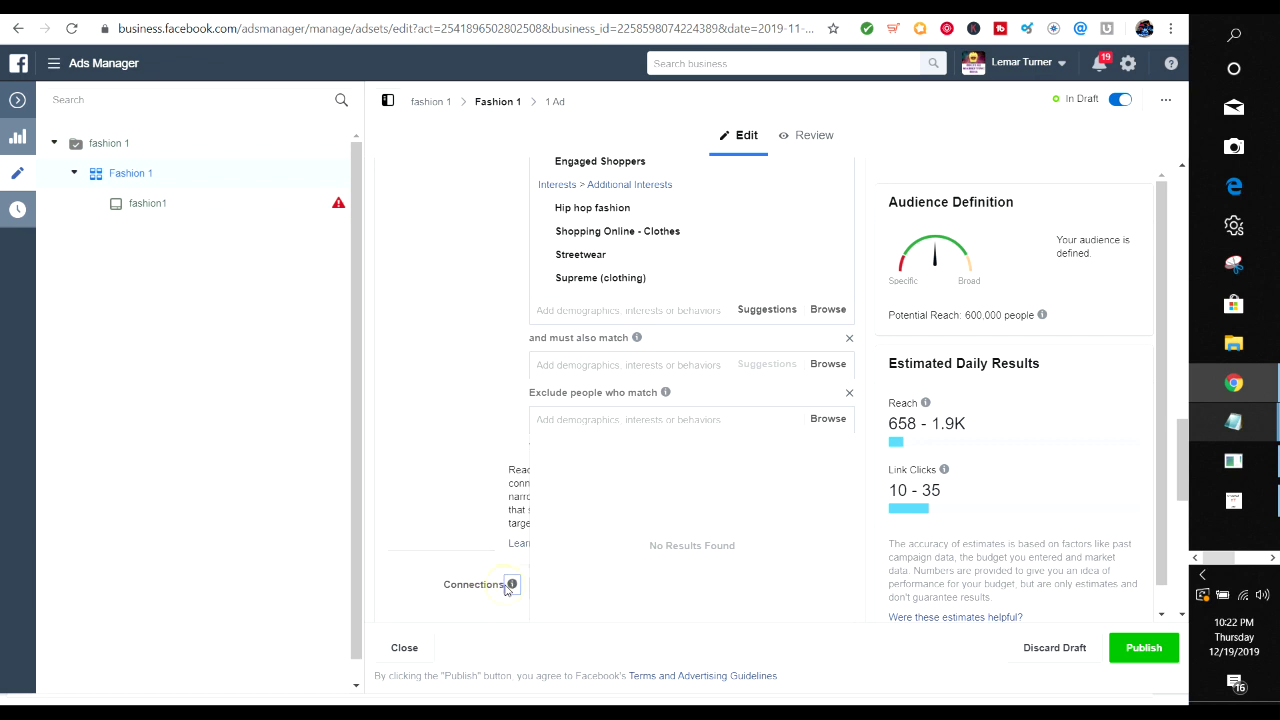
scroll(1180, 440, "down", 5)
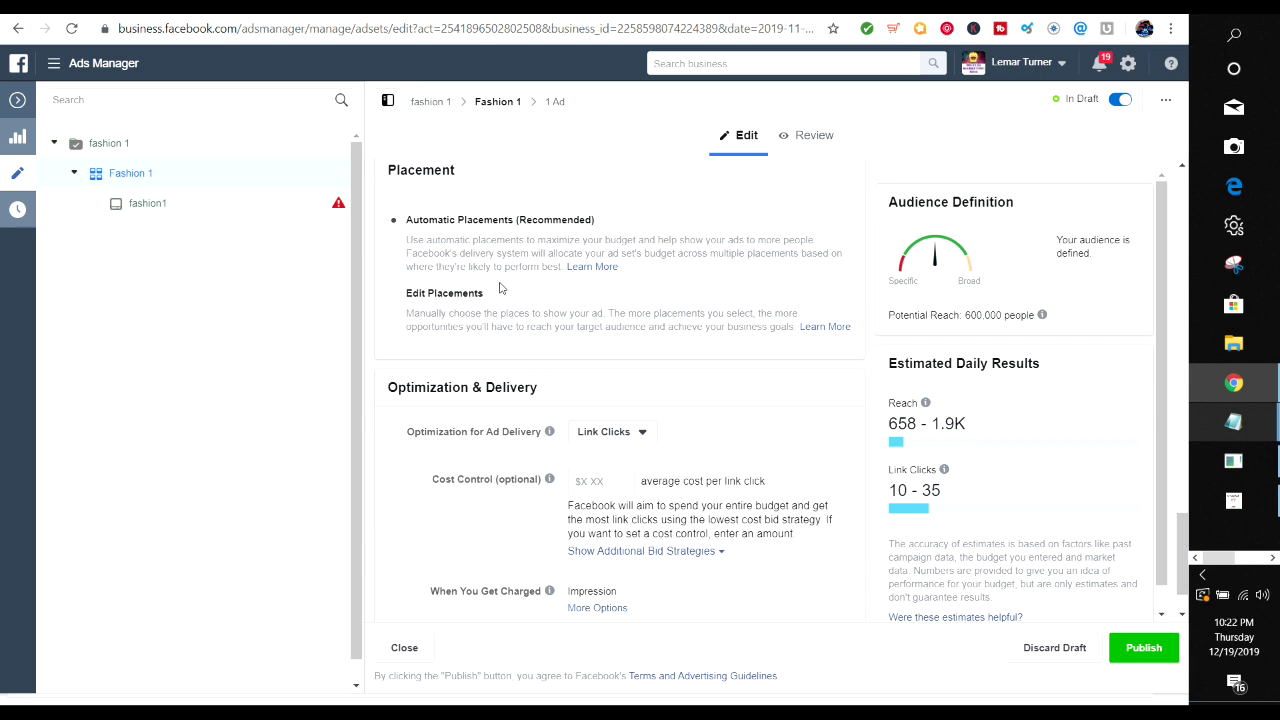
Switch the ad set to manually edited placements and review the available placement options
left_click(394, 295)
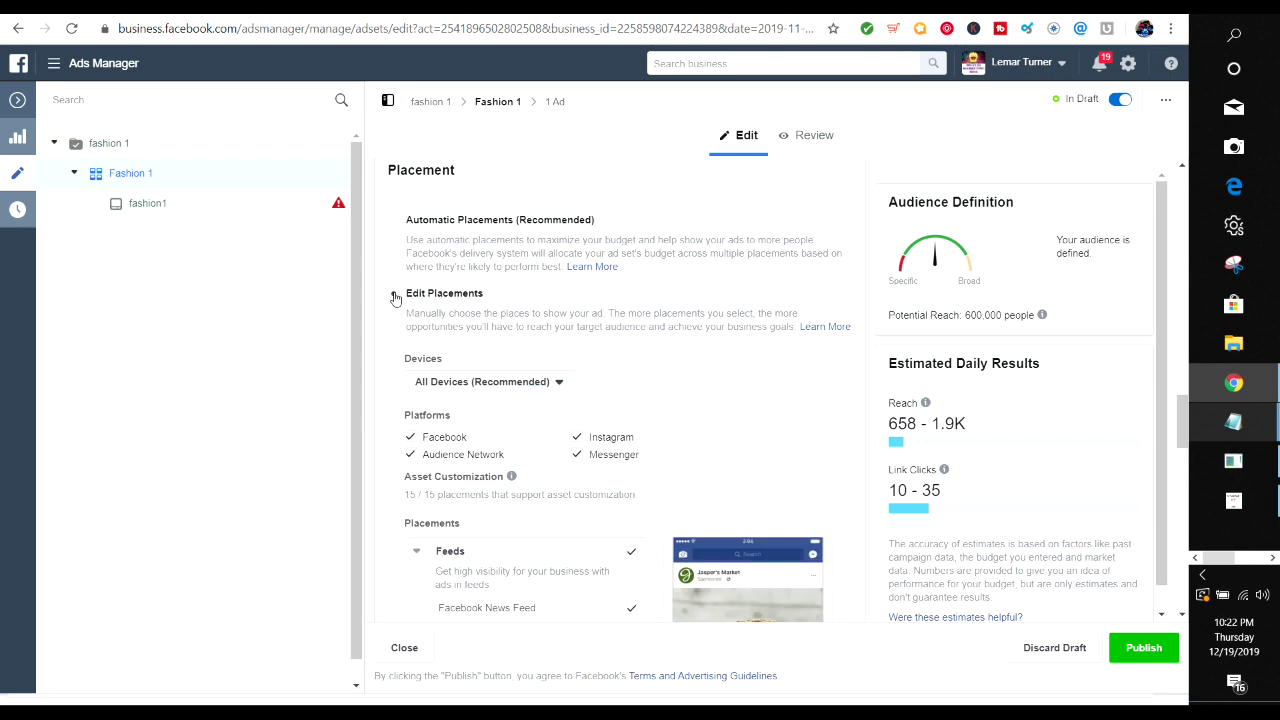
left_click_drag(1183, 408, 1185, 458)
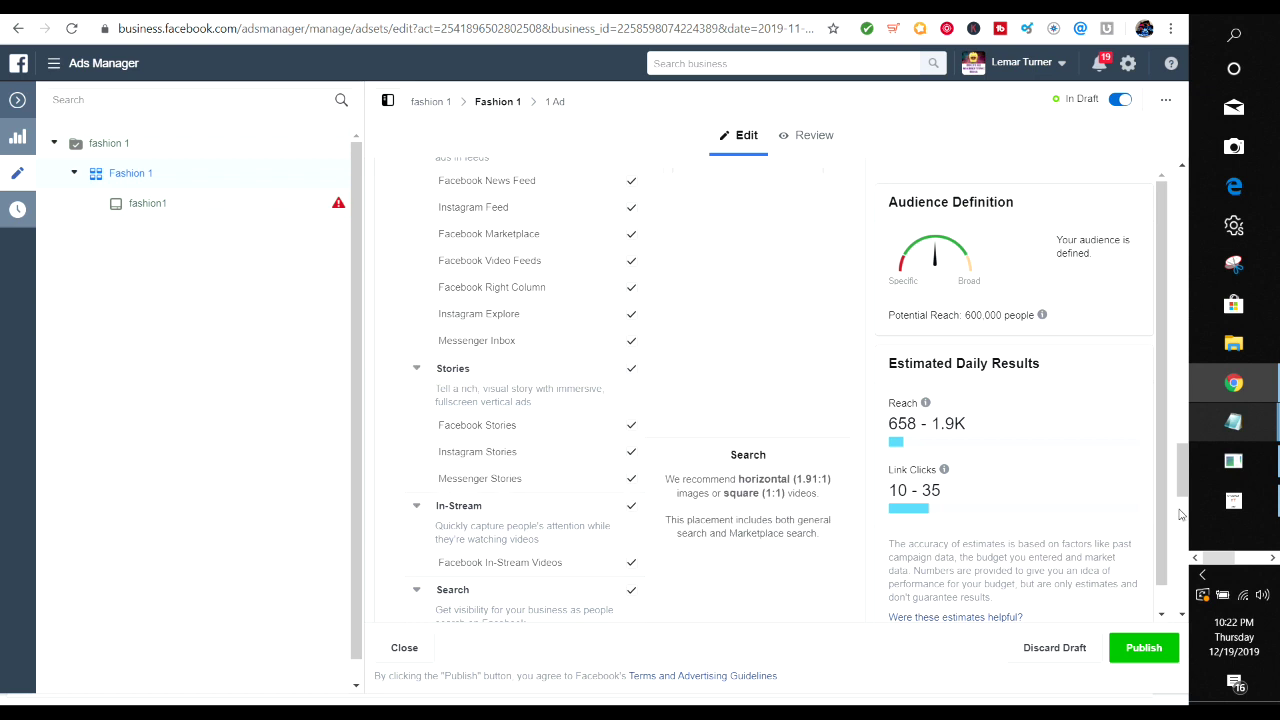
scroll(1183, 457, "down", 3)
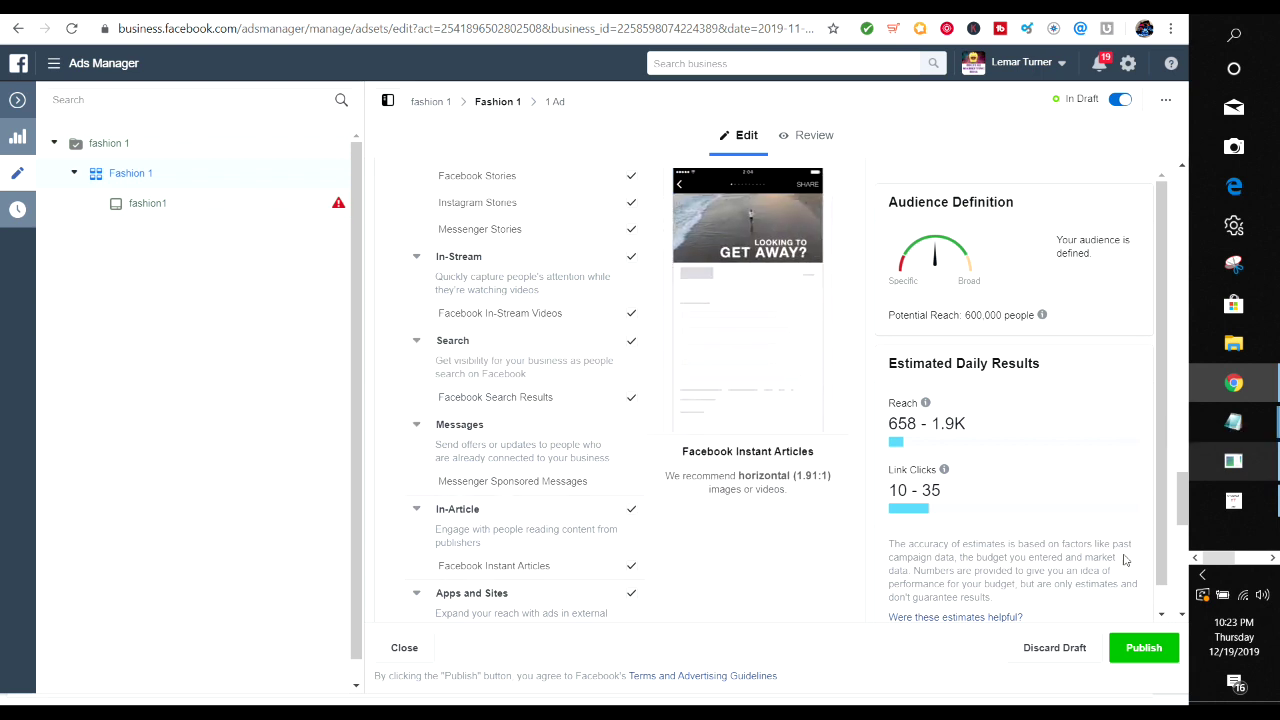
left_click_drag(1184, 512, 1186, 540)
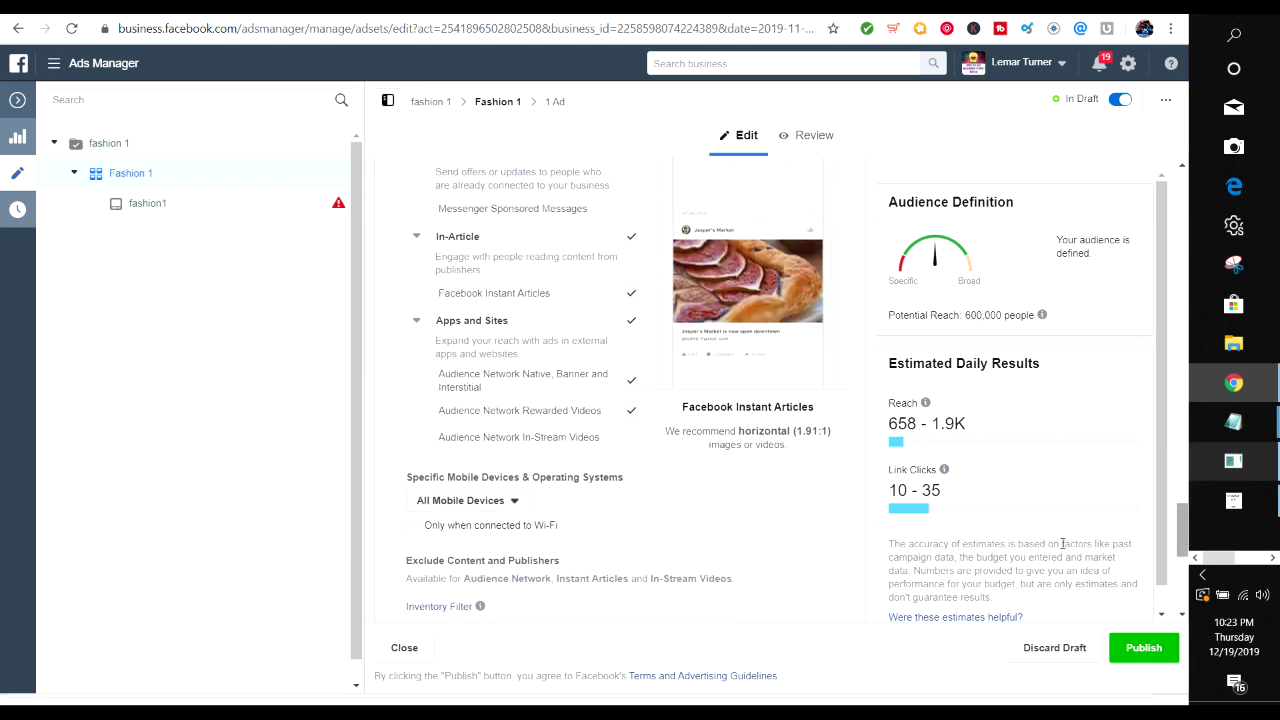
left_click_drag(1183, 537, 1183, 458)
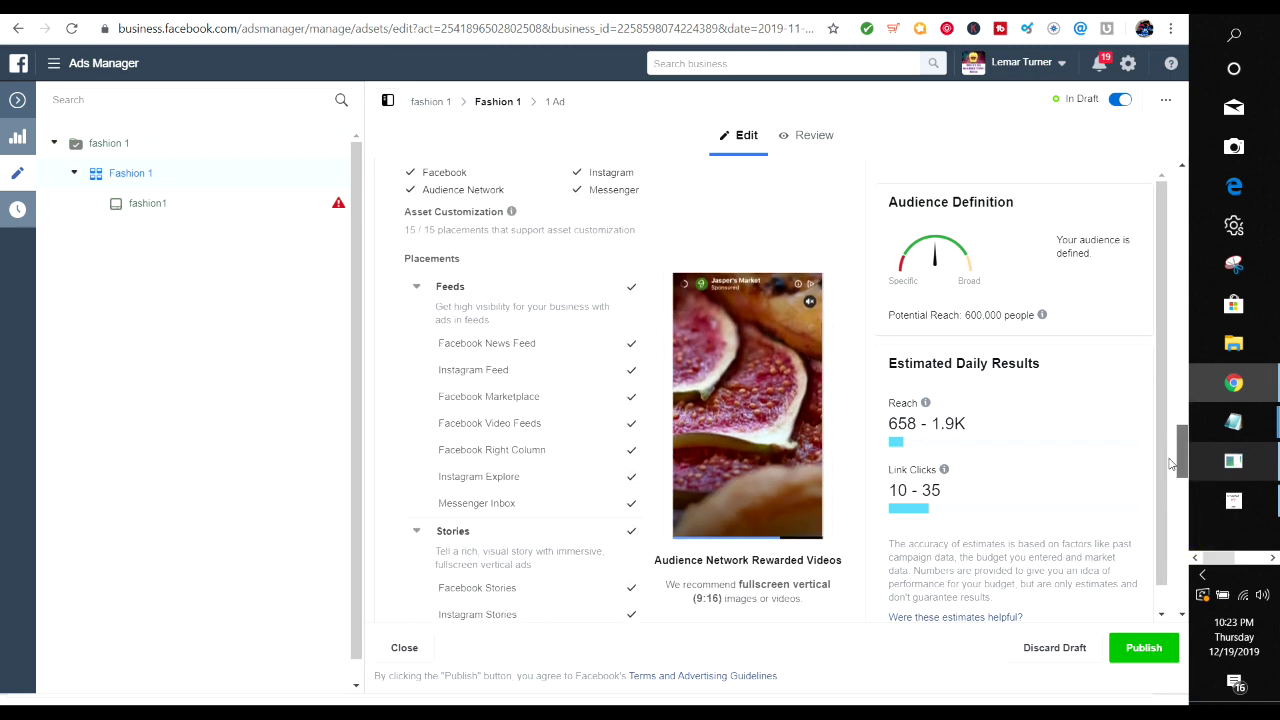
Deselect the Facebook Marketplace, Facebook Video Feeds, Messenger Inbox and Instagram Explore feed placements
left_click(633, 400)
left_click(631, 437)
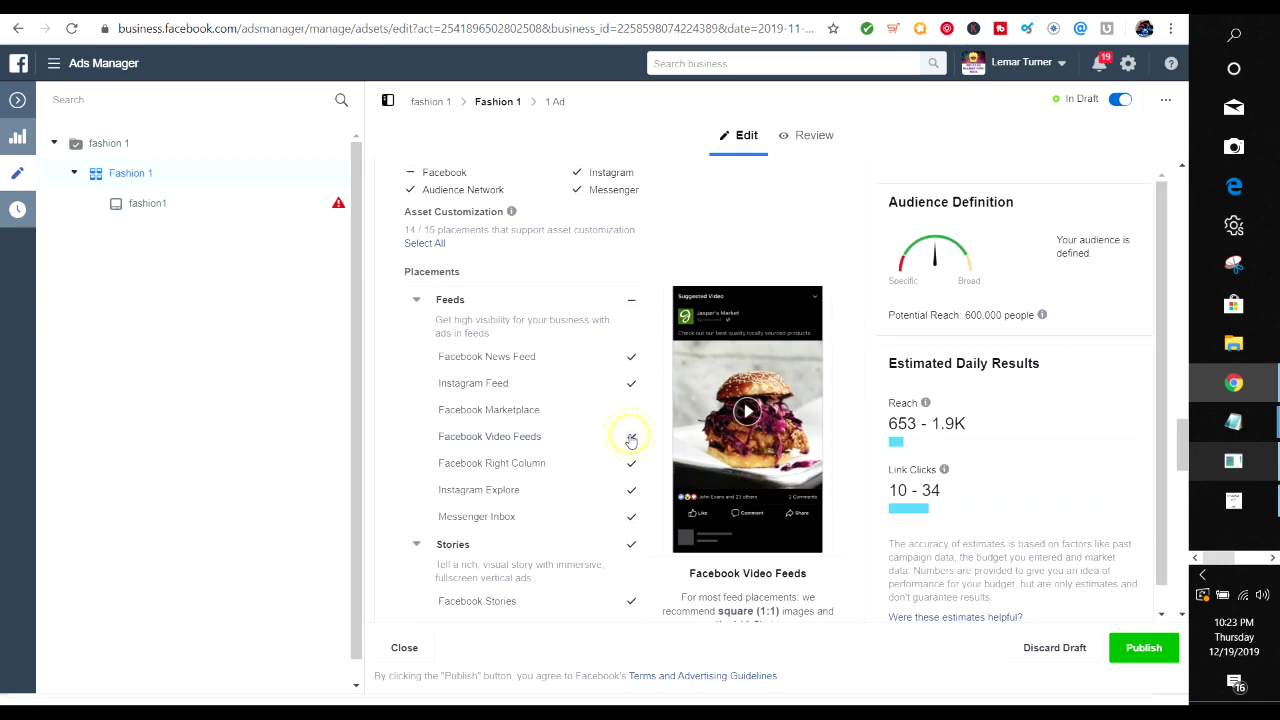
left_click(631, 516)
left_click(631, 490)
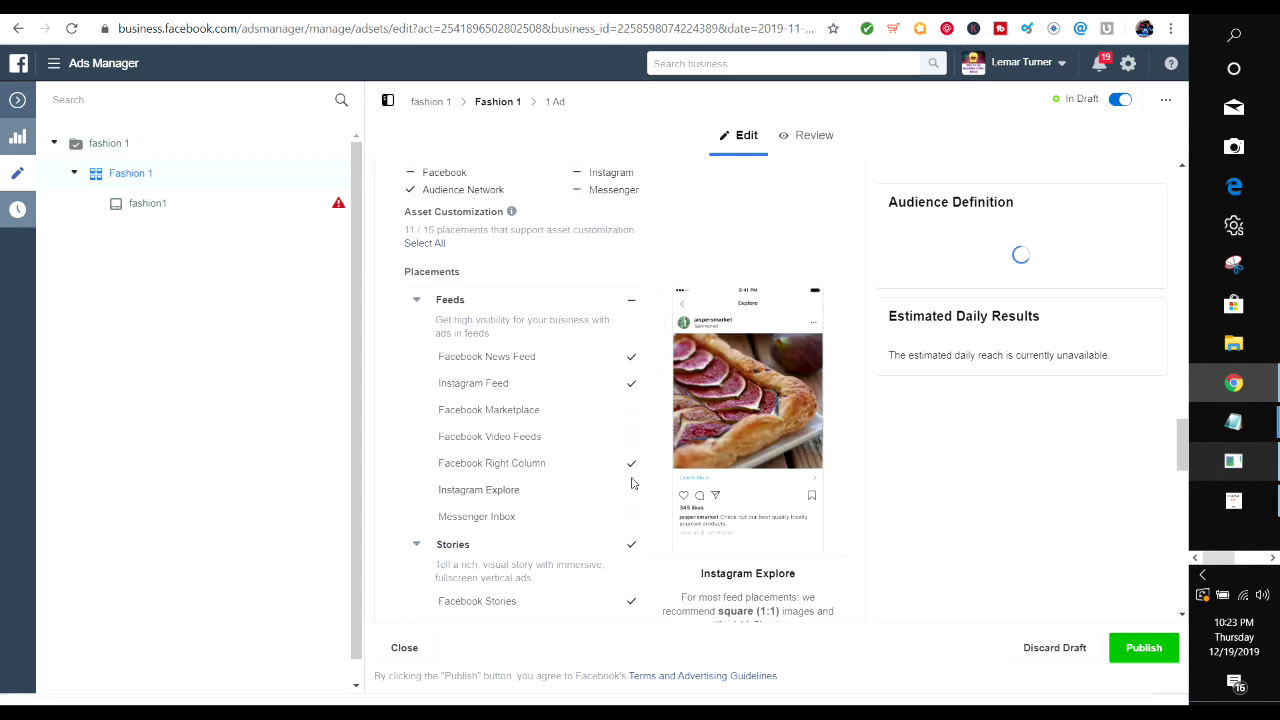
Deselect the Facebook Right Column, Stories, In-Stream, Search, In-Article, and Apps and Sites placements
left_click(631, 469)
left_click_drag(1182, 445, 1189, 473)
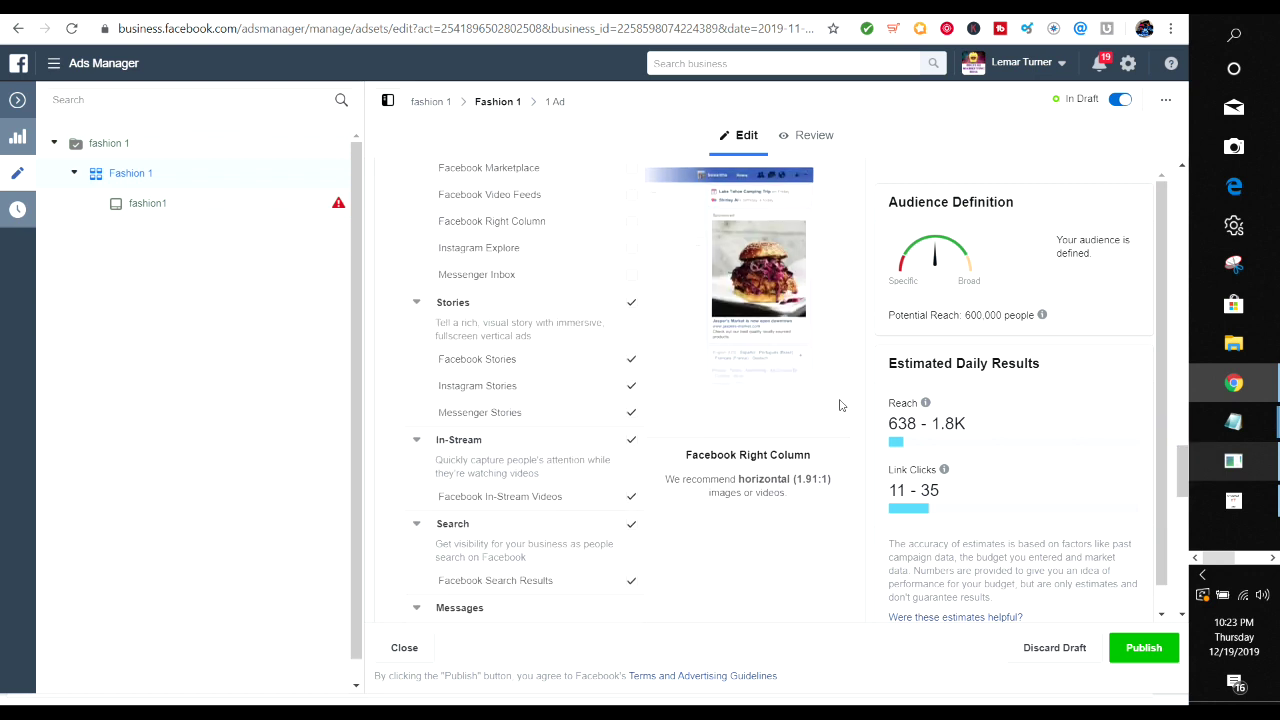
left_click(632, 302)
left_click(632, 443)
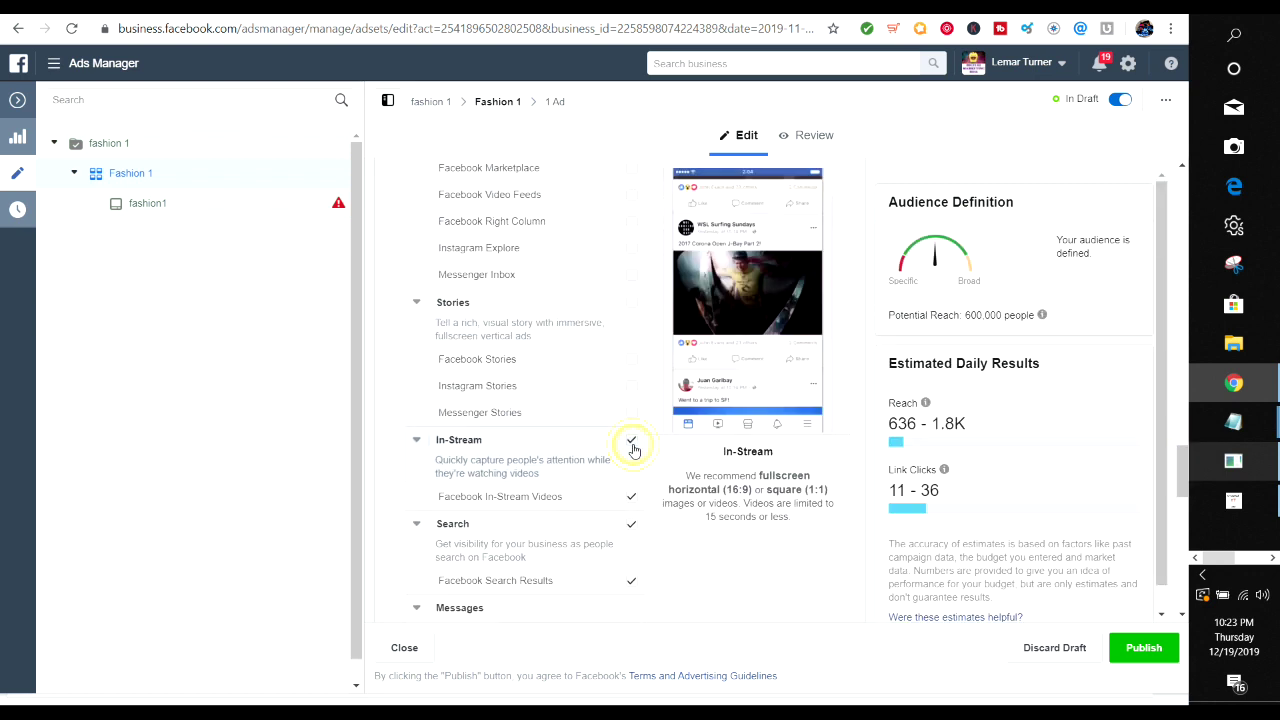
left_click(631, 523)
left_click_drag(1185, 467, 1185, 512)
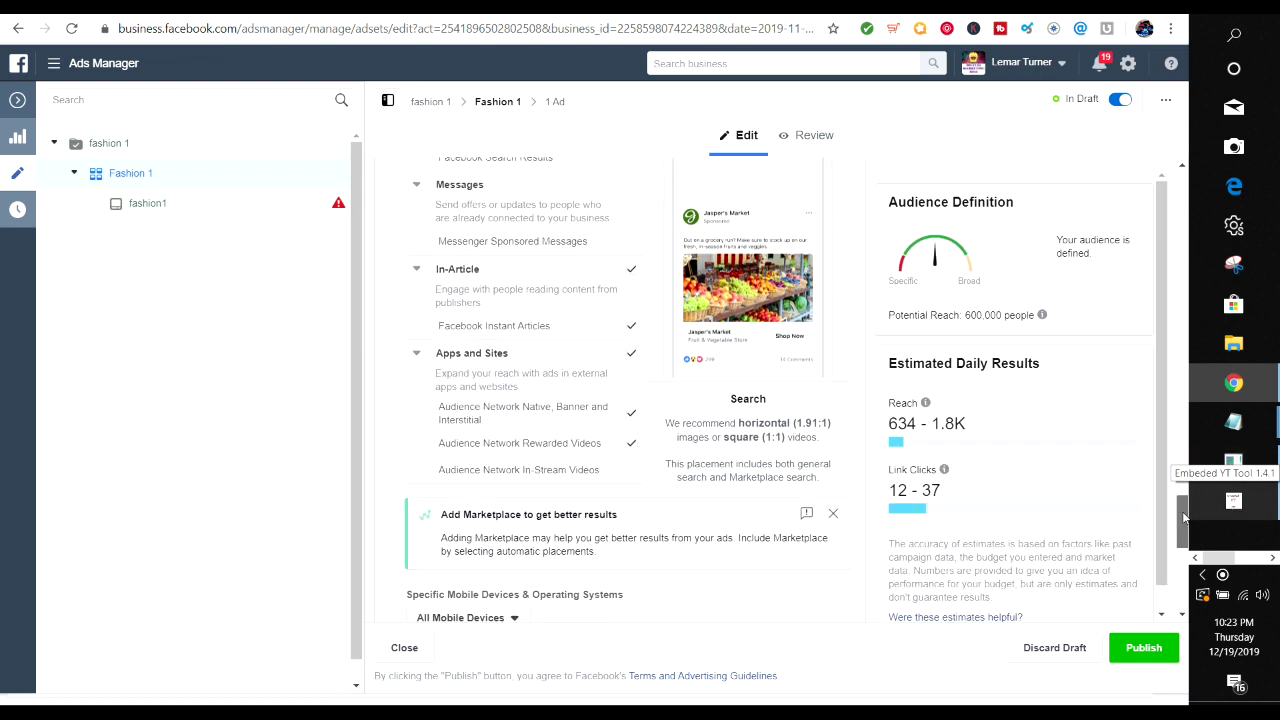
left_click(634, 270)
left_click(631, 357)
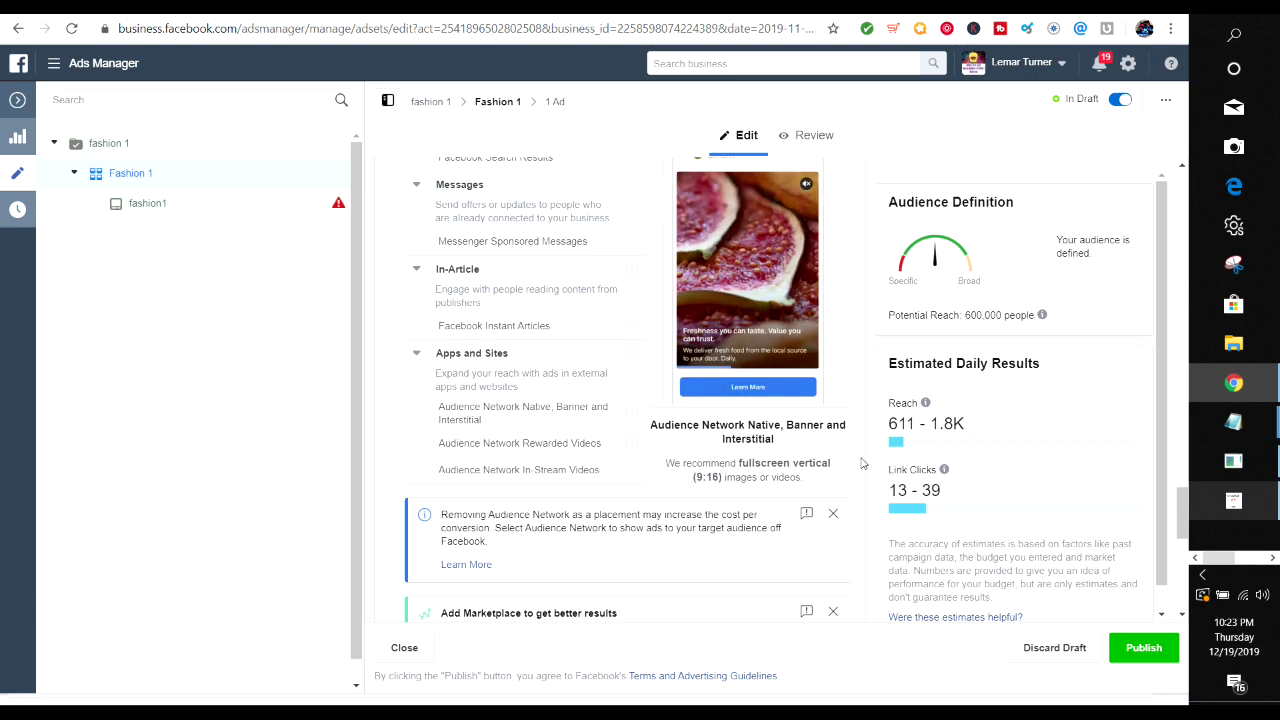
Limit the ad set's placement devices to Mobile by deselecting Desktop
left_click_drag(1182, 515, 1014, 420)
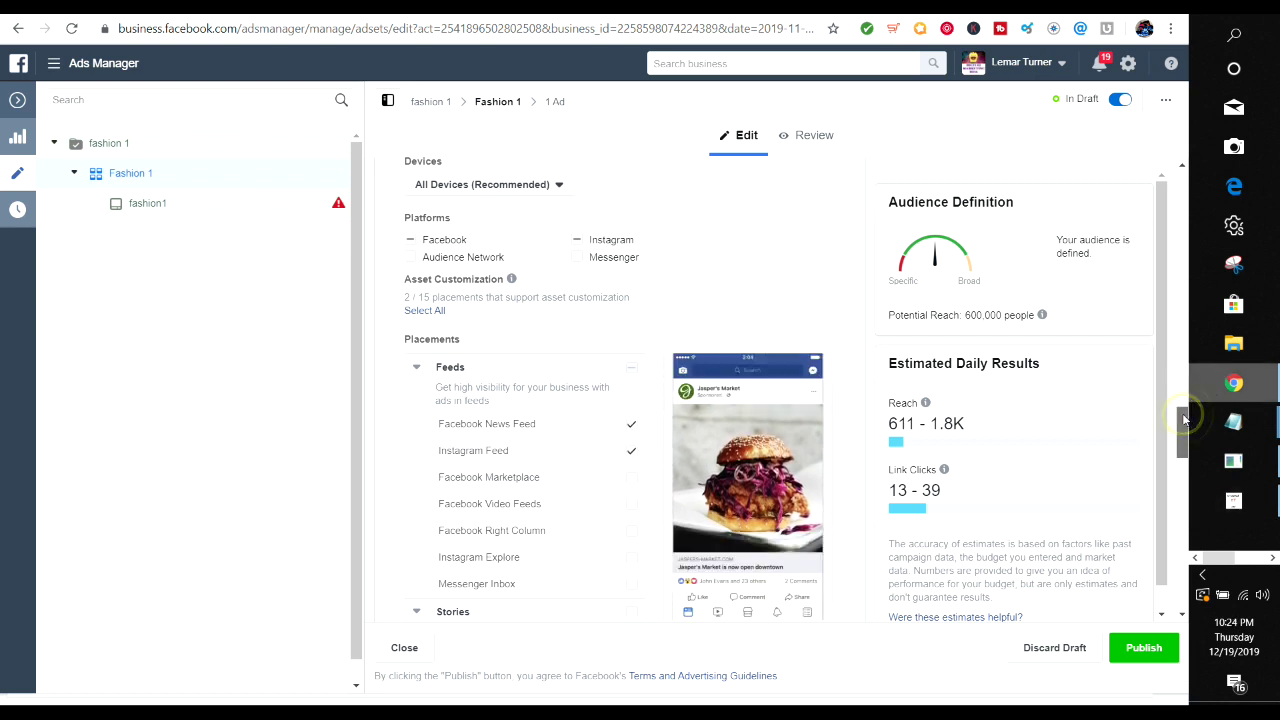
scroll(1183, 412, "up", 1)
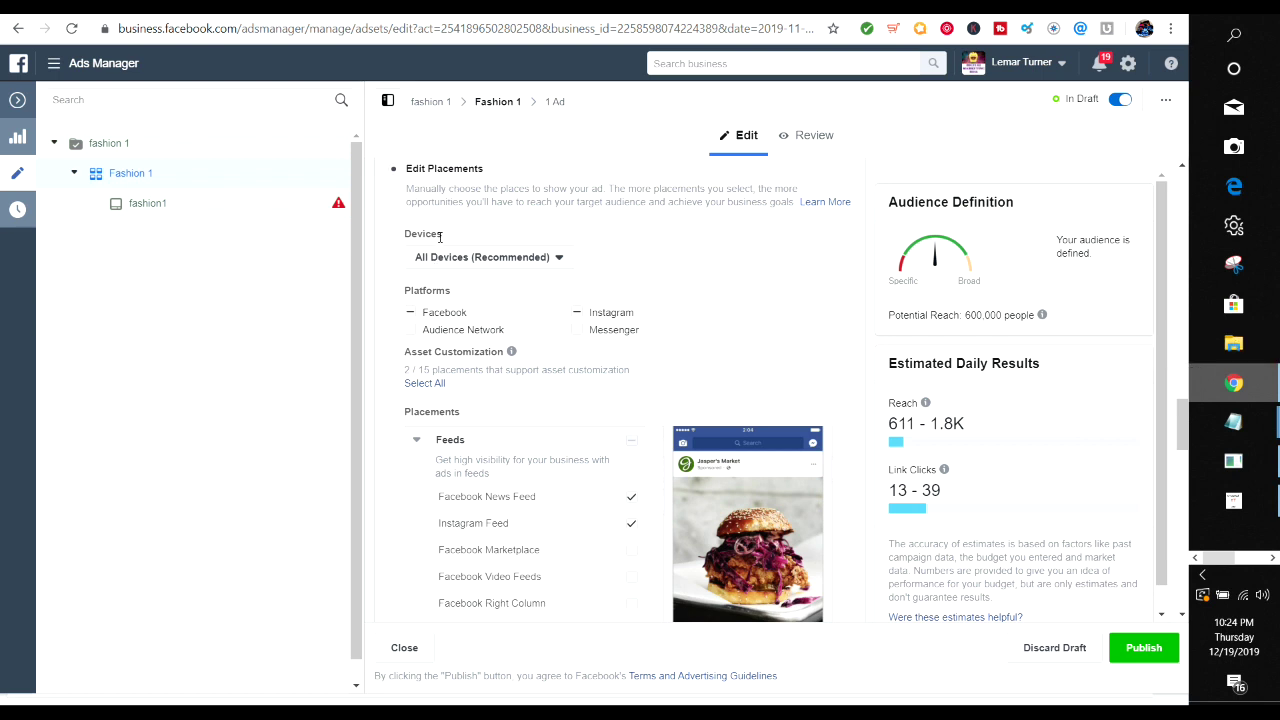
left_click(560, 259)
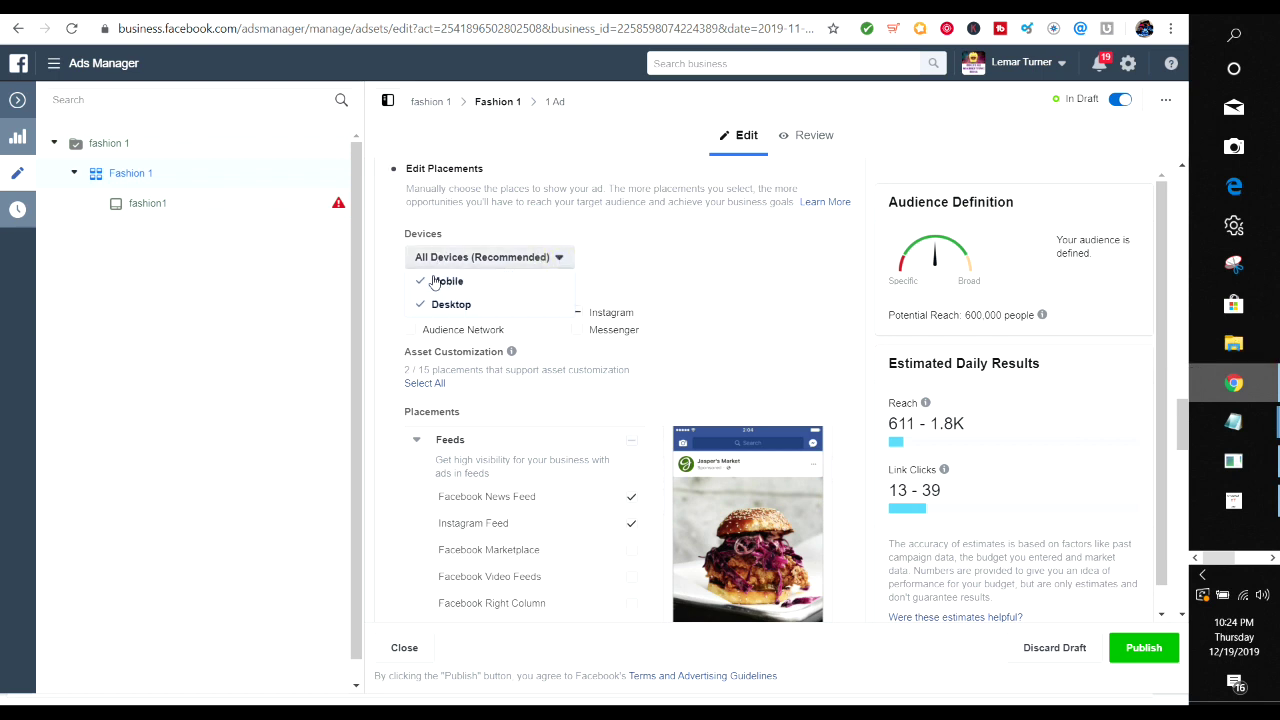
left_click(371, 282)
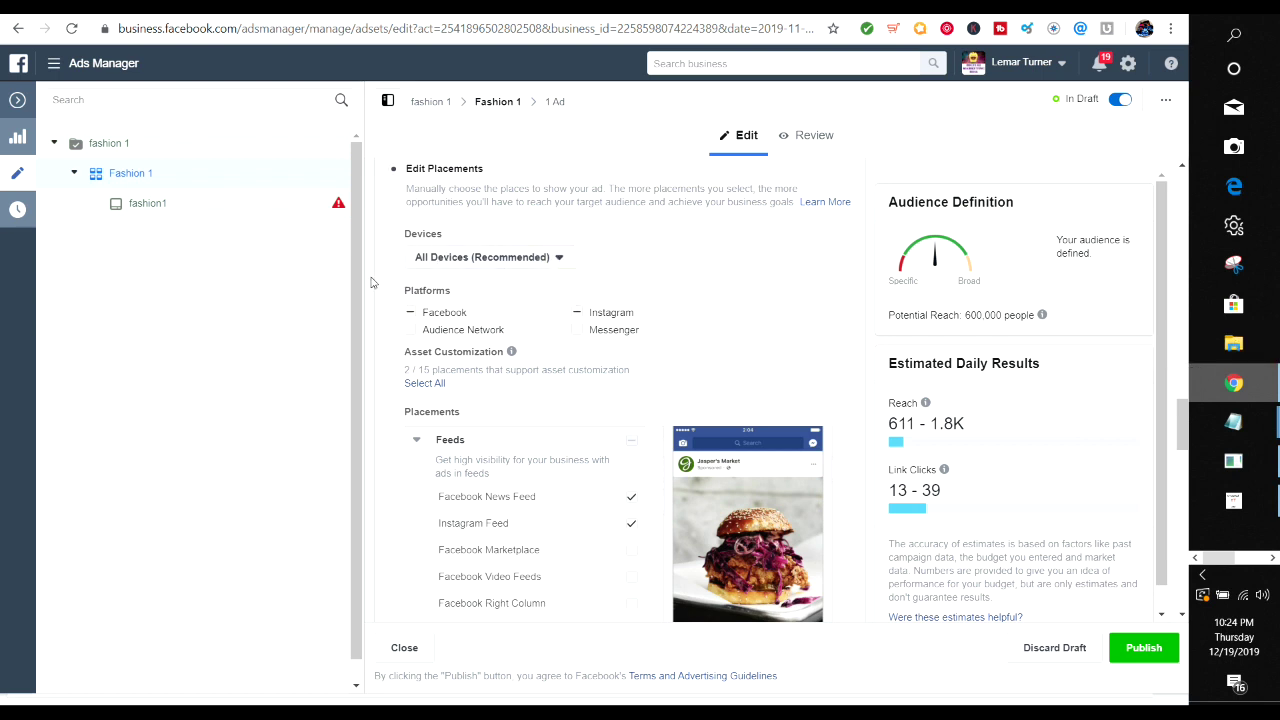
left_click(559, 259)
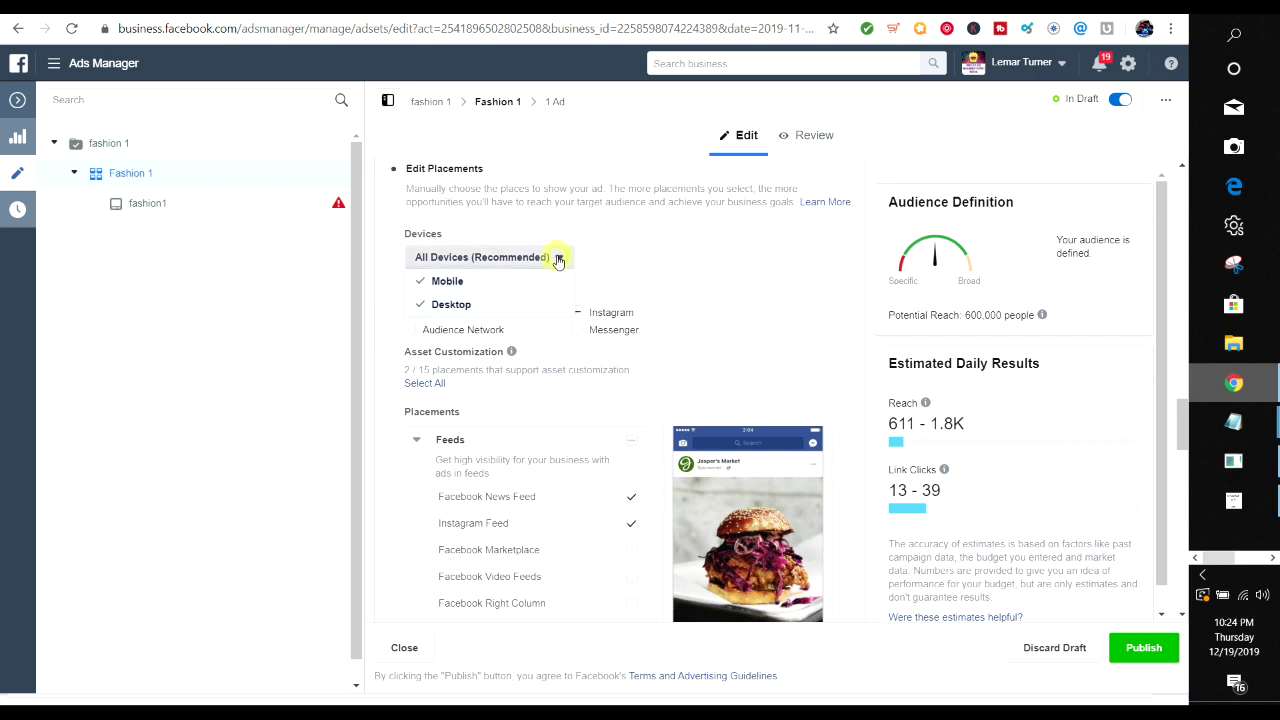
left_click(420, 306)
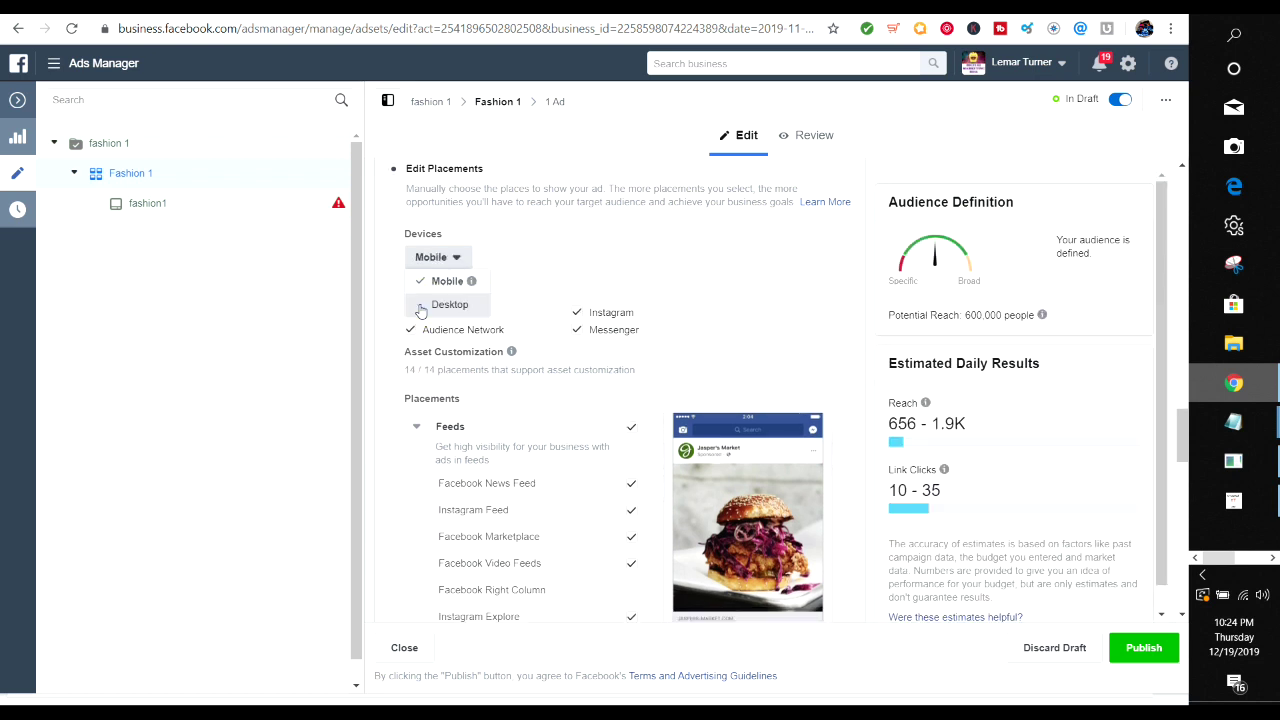
left_click(1077, 373)
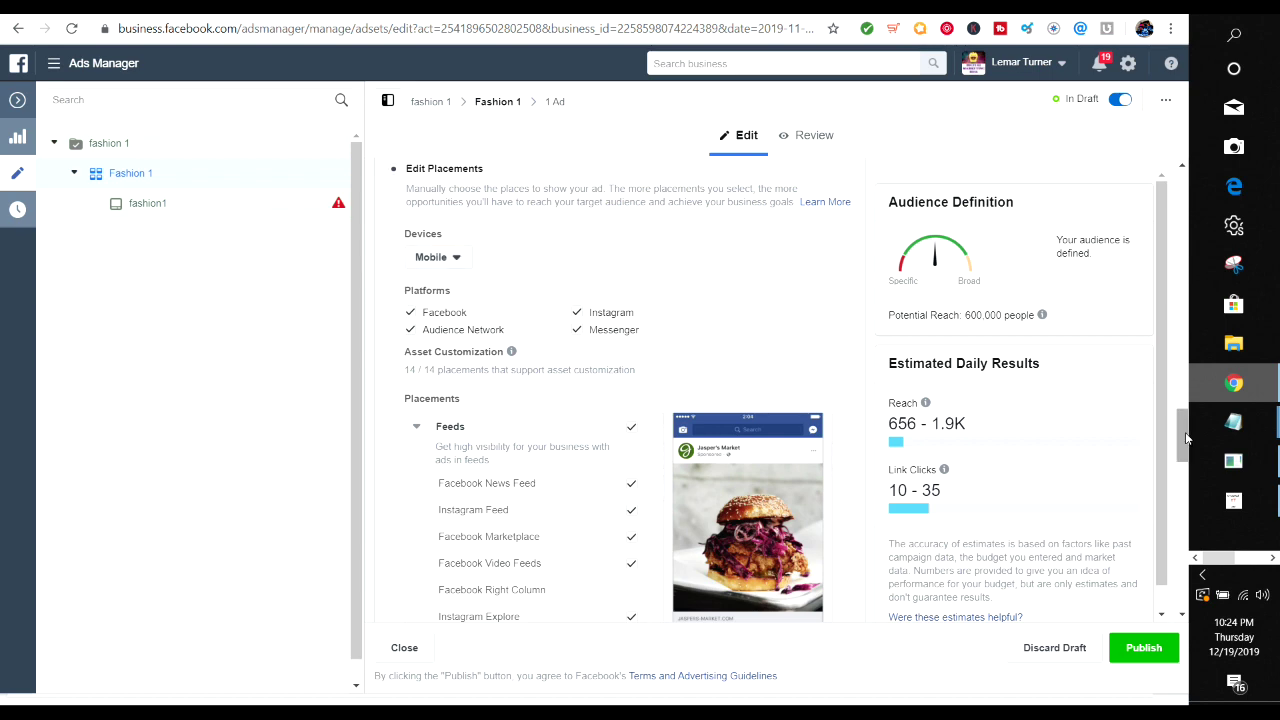
View the explanation of the Cost Control setting and choose Link Clicks as the optimization for ad delivery
left_click_drag(1186, 438, 1180, 572)
mouse_move(538, 403)
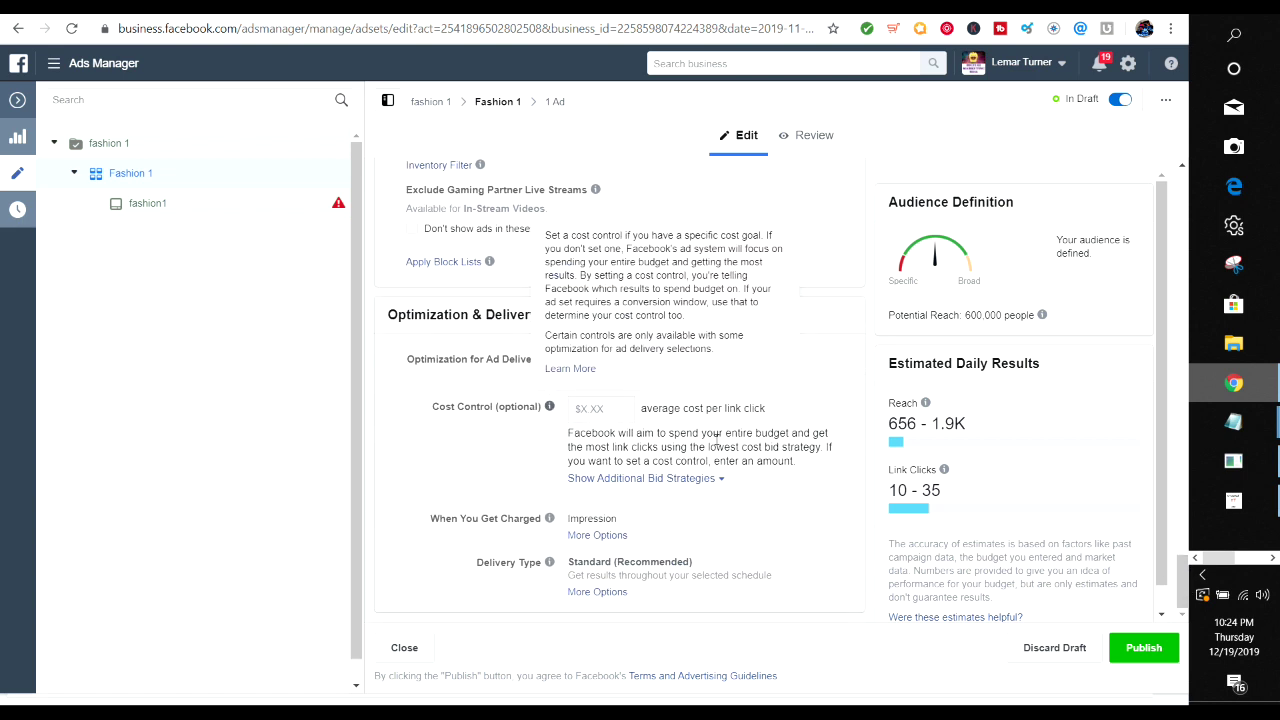
left_click(645, 361)
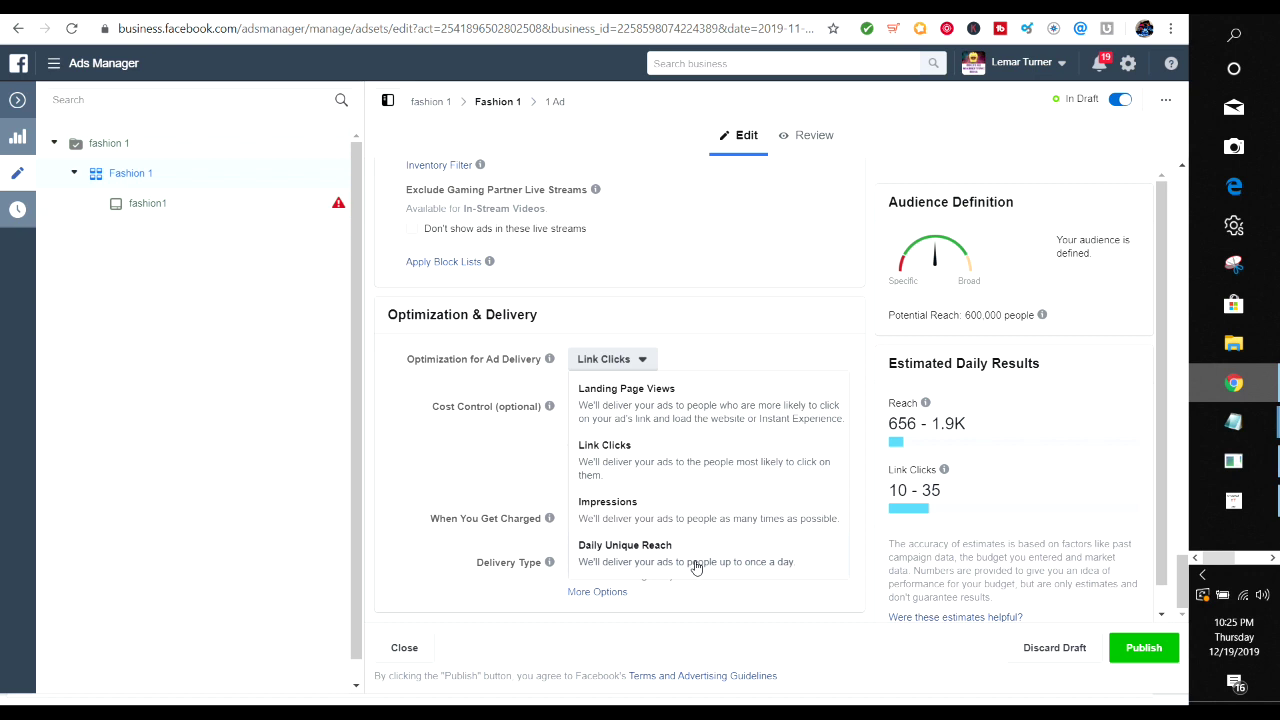
left_click(610, 446)
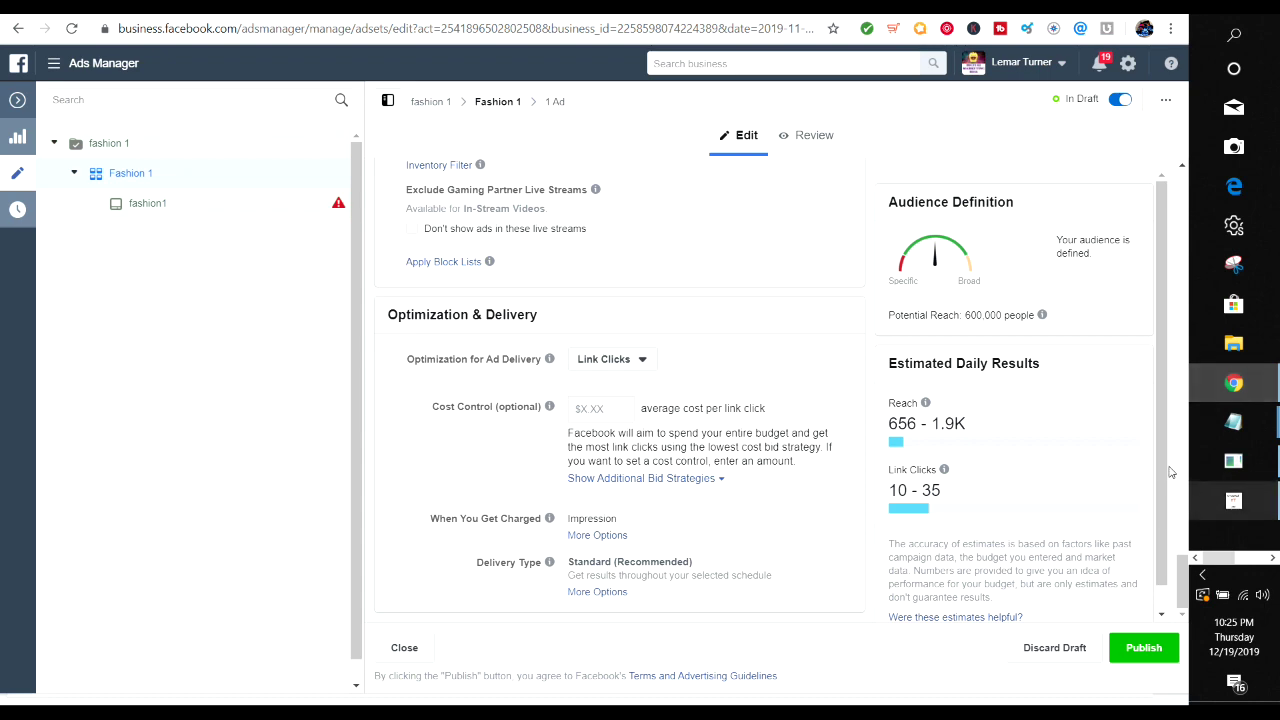
Review the audience settings and add the "People who responded to your event" connection type
left_click_drag(1182, 575, 1117, 289)
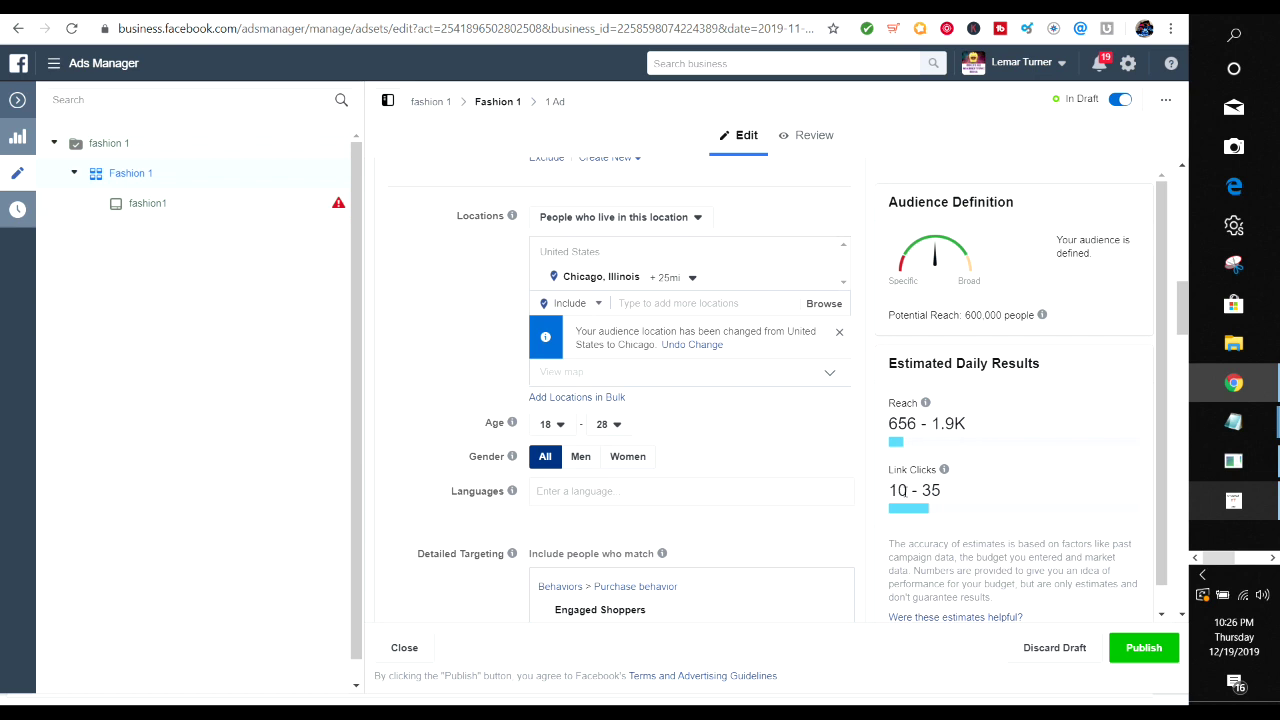
scroll(1160, 396, "down", 1)
scroll(1160, 396, "up", 1)
scroll(1181, 318, "up", 1)
left_click_drag(1181, 318, 1182, 388)
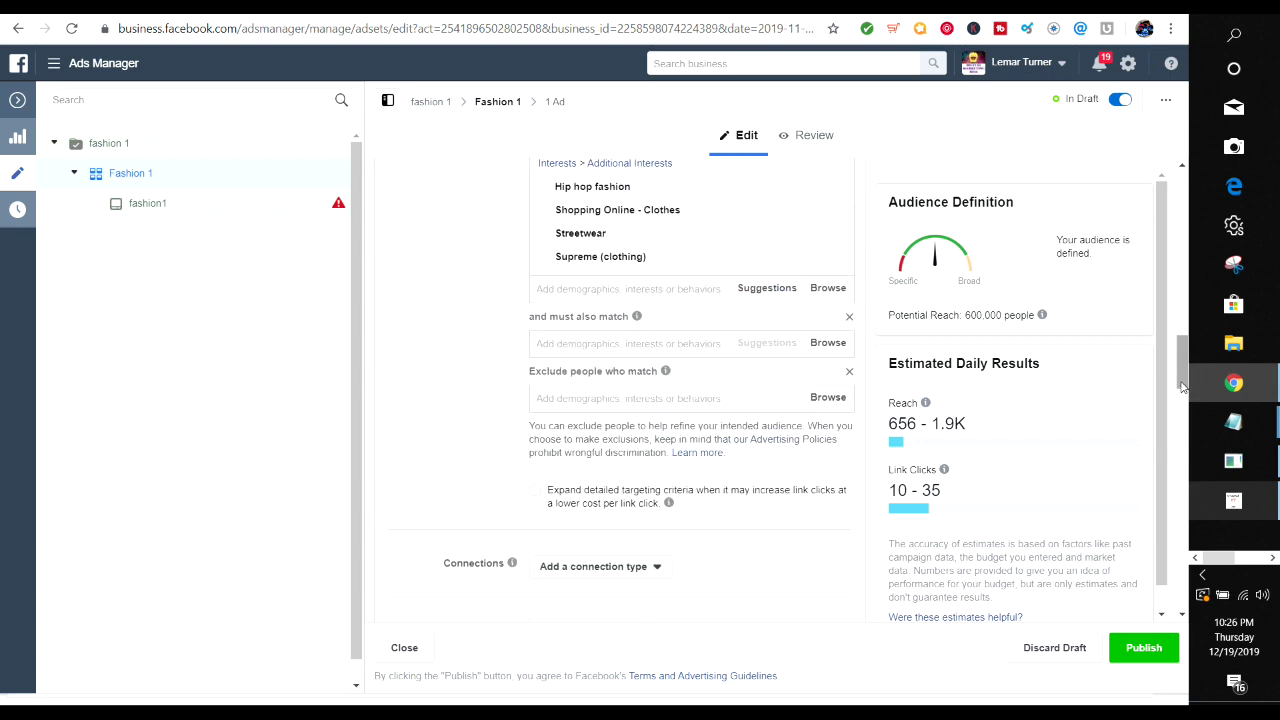
scroll(1182, 388, "down", 1)
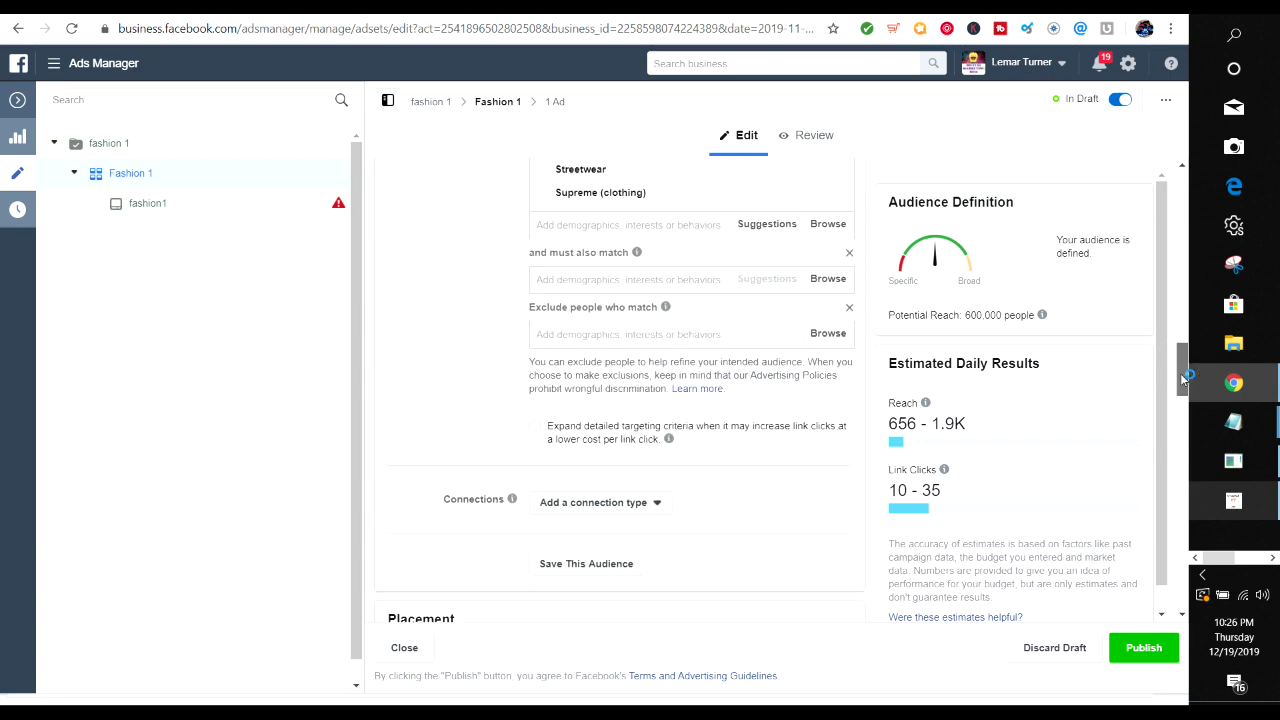
left_click(657, 486)
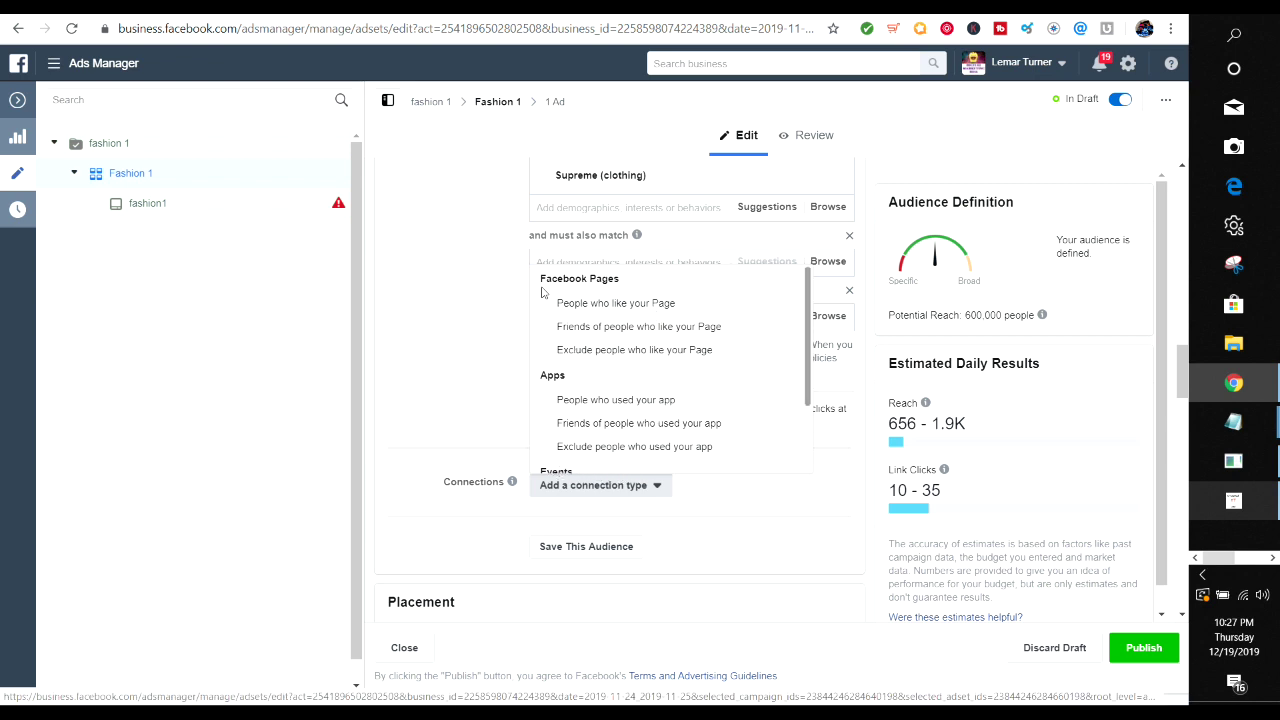
left_click_drag(810, 305, 810, 395)
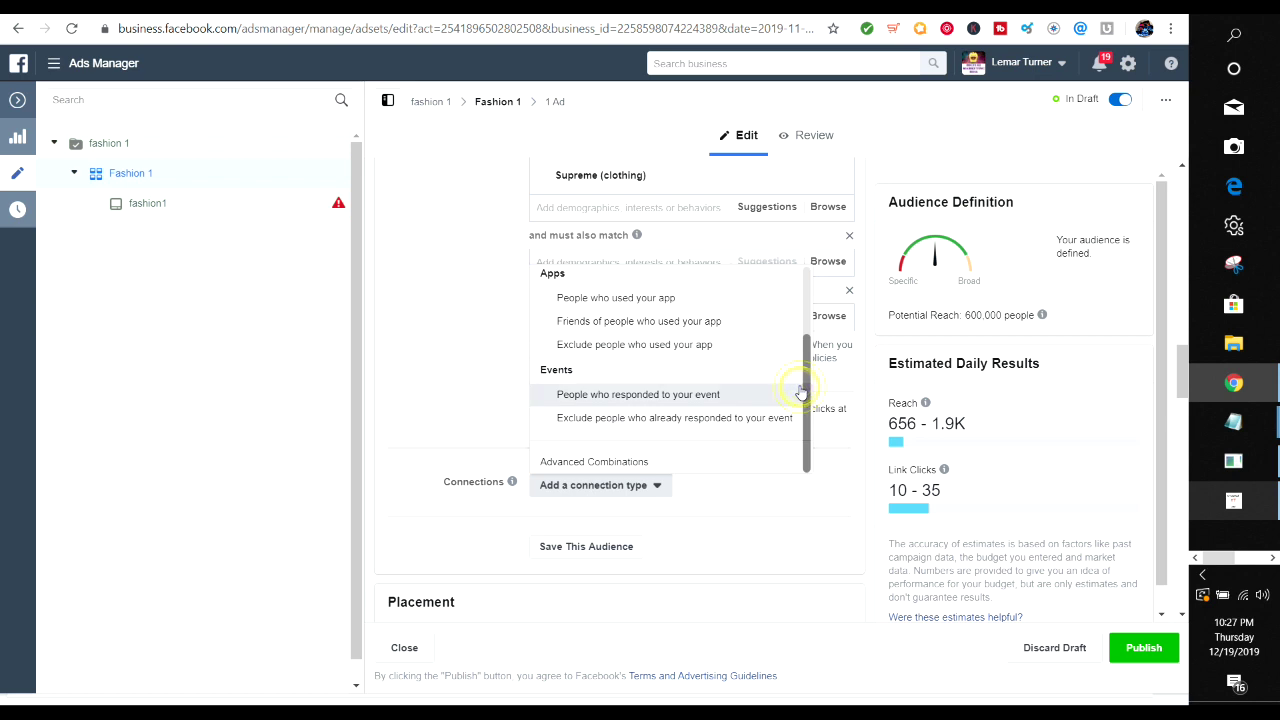
left_click(805, 394)
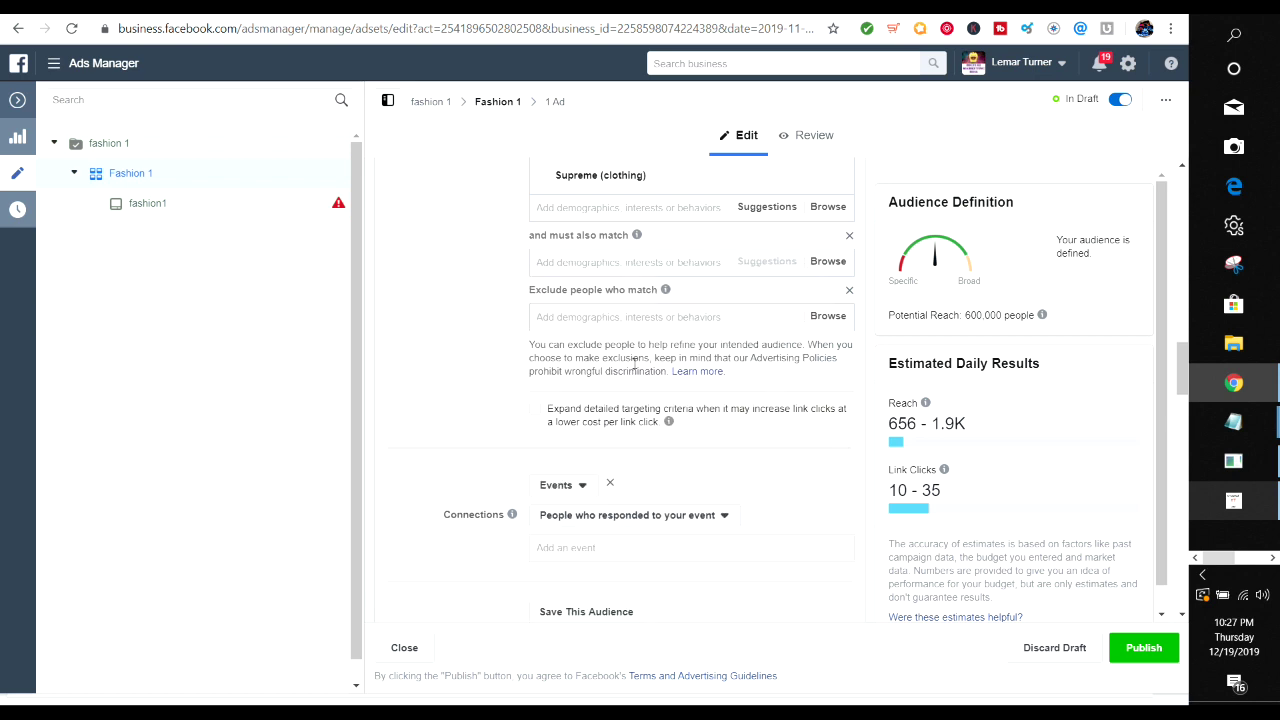
Review the options of the Events connection and remove that connection from the audience
left_click(726, 516)
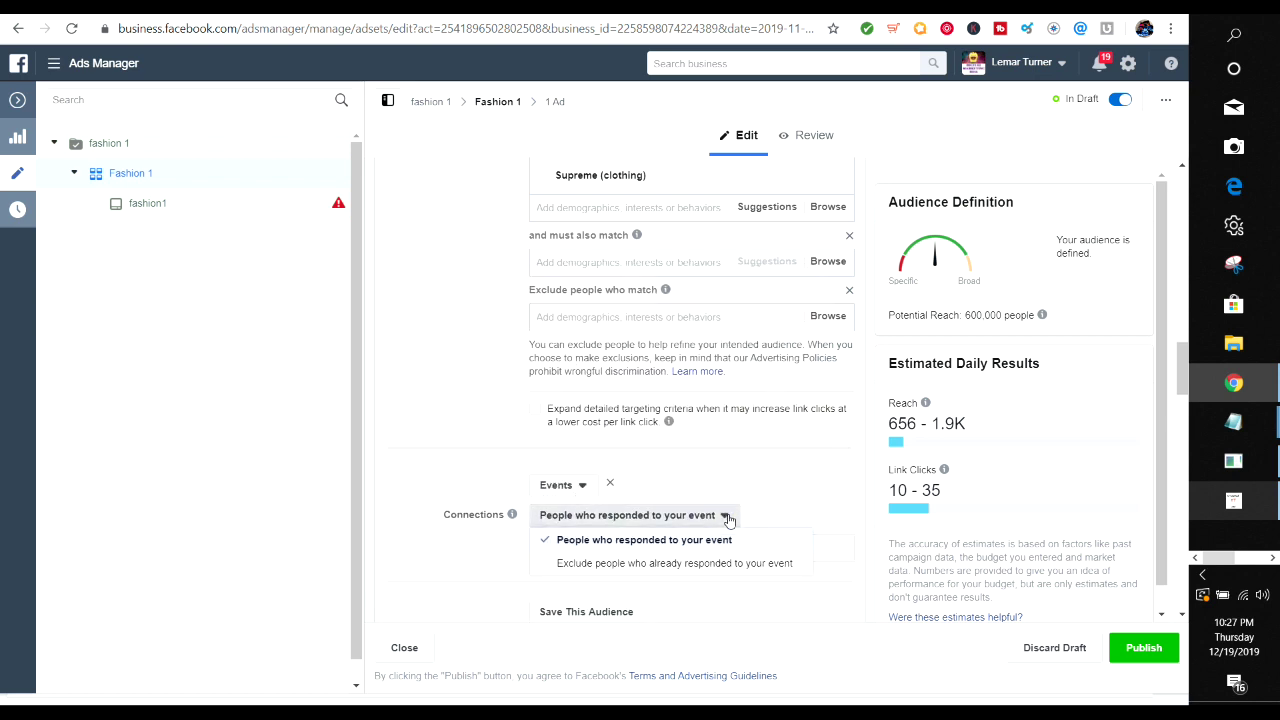
left_click(732, 493)
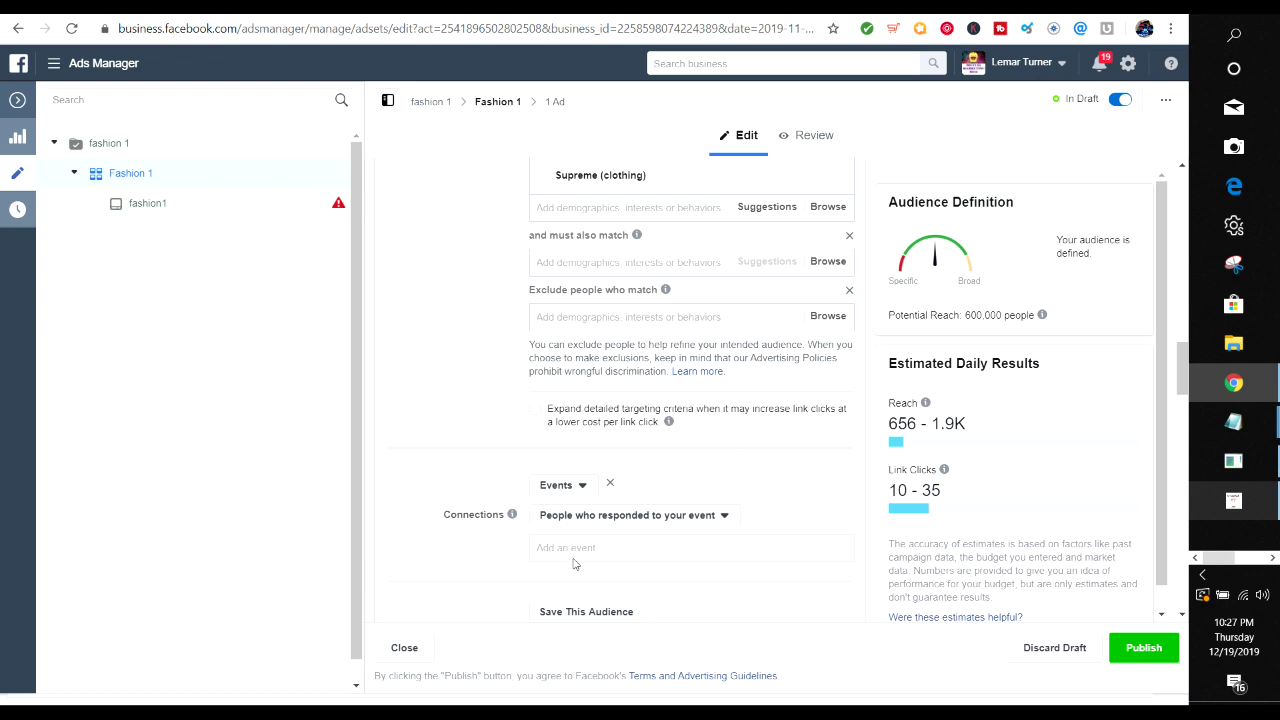
left_click(723, 516)
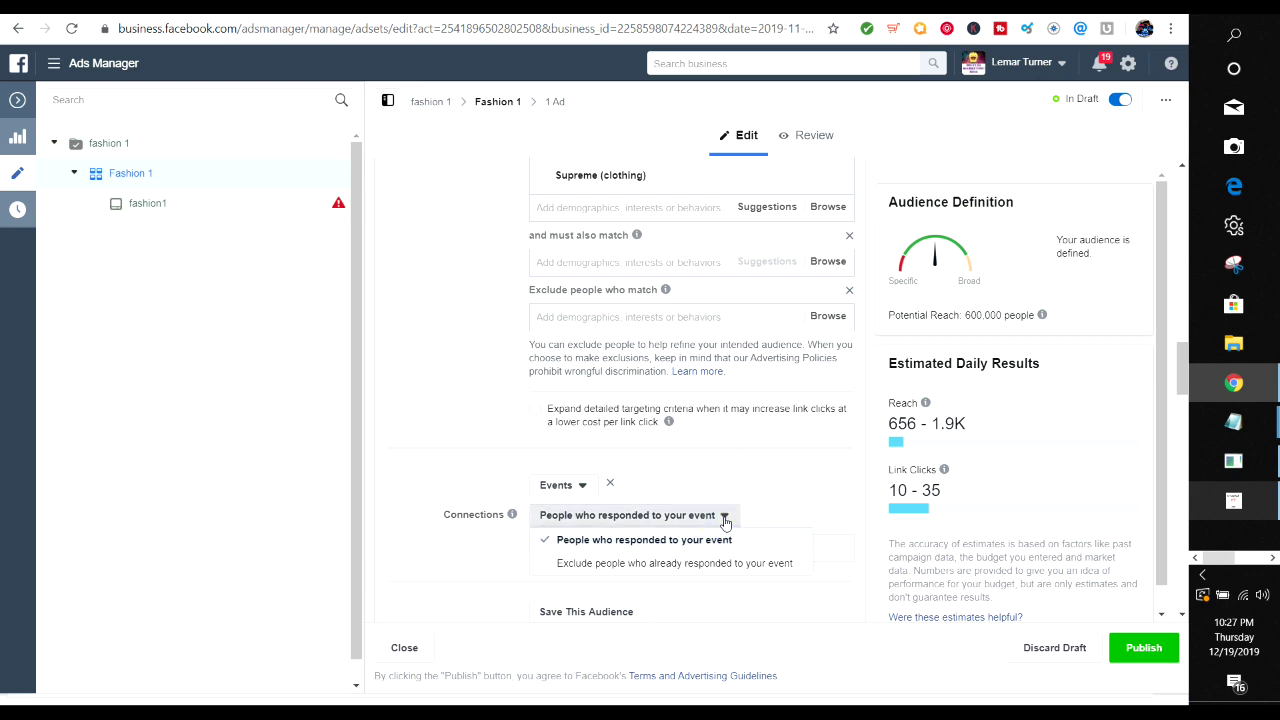
left_click(578, 490)
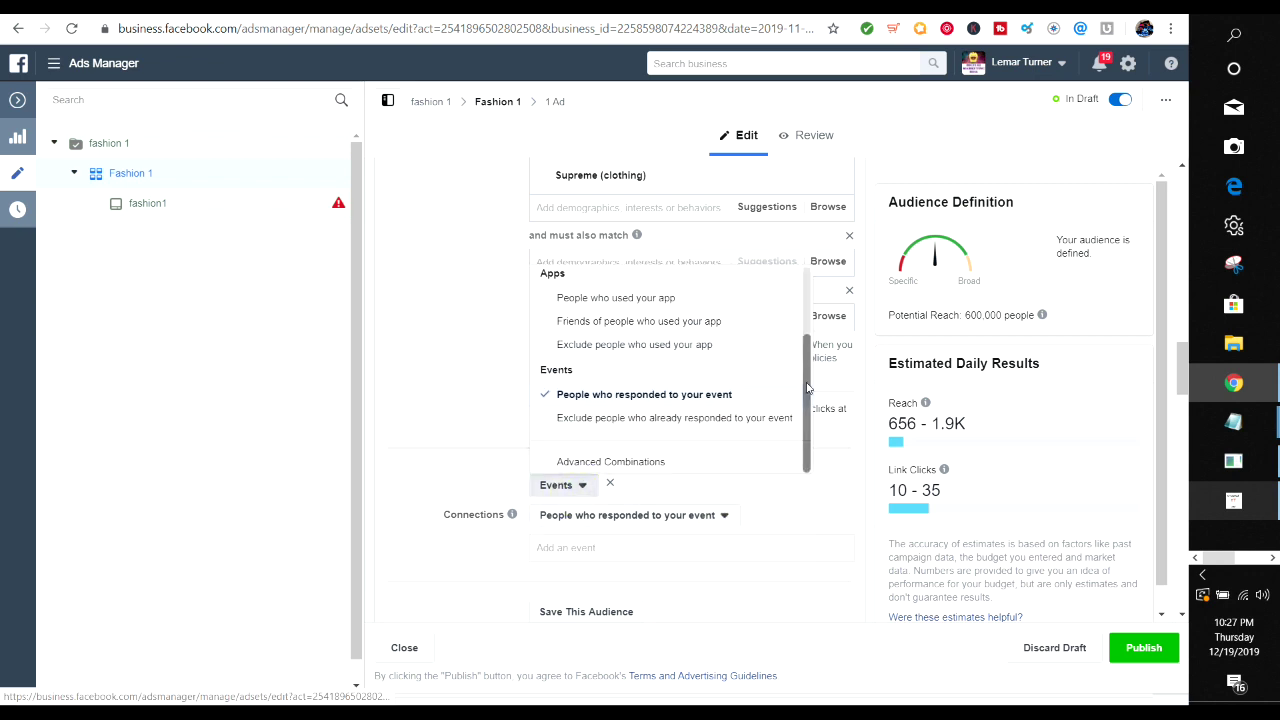
scroll(810, 375, "up", 2)
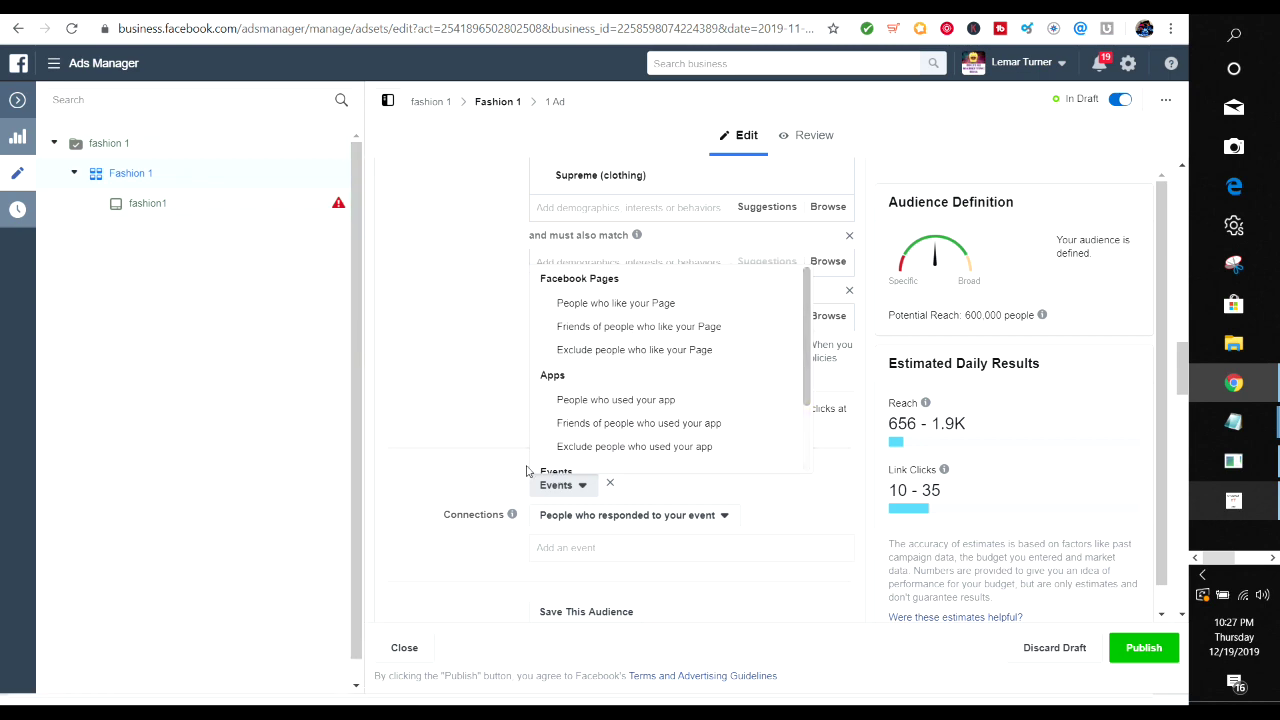
left_click(481, 421)
left_click(610, 484)
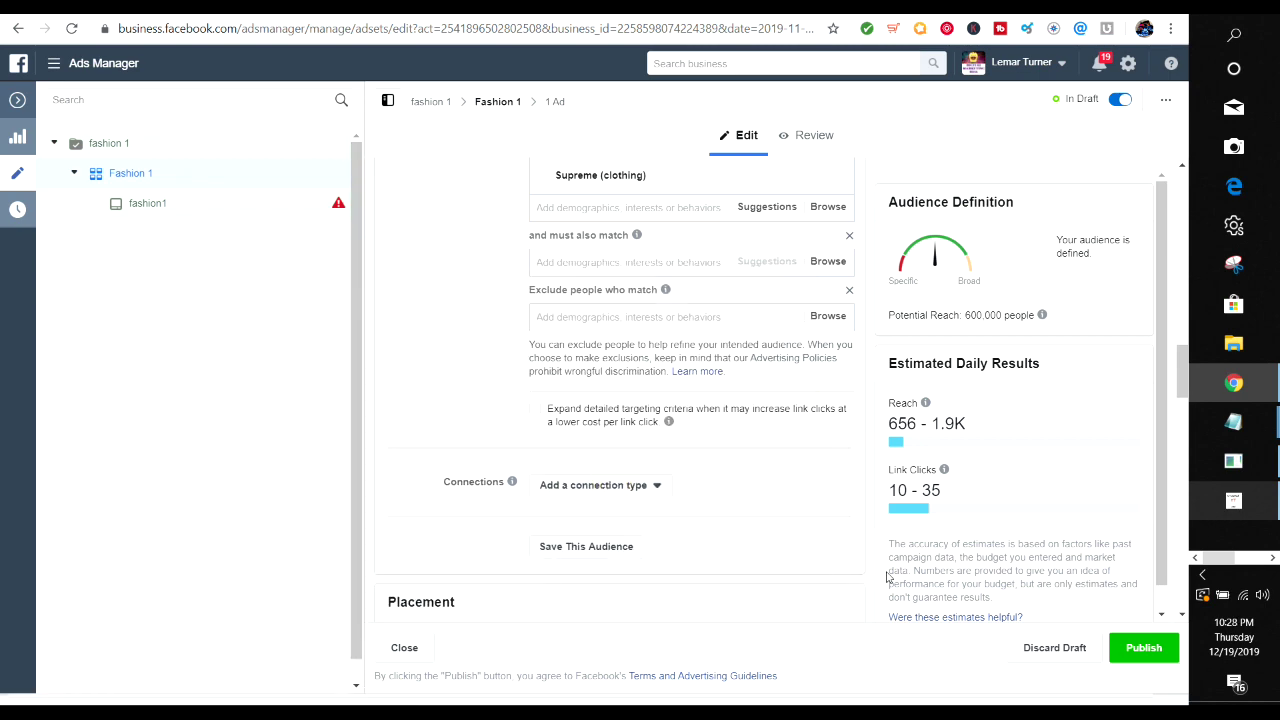
Deselect the Audience Network and Messenger platforms in the manually edited placements
left_click_drag(1183, 383, 1155, 448)
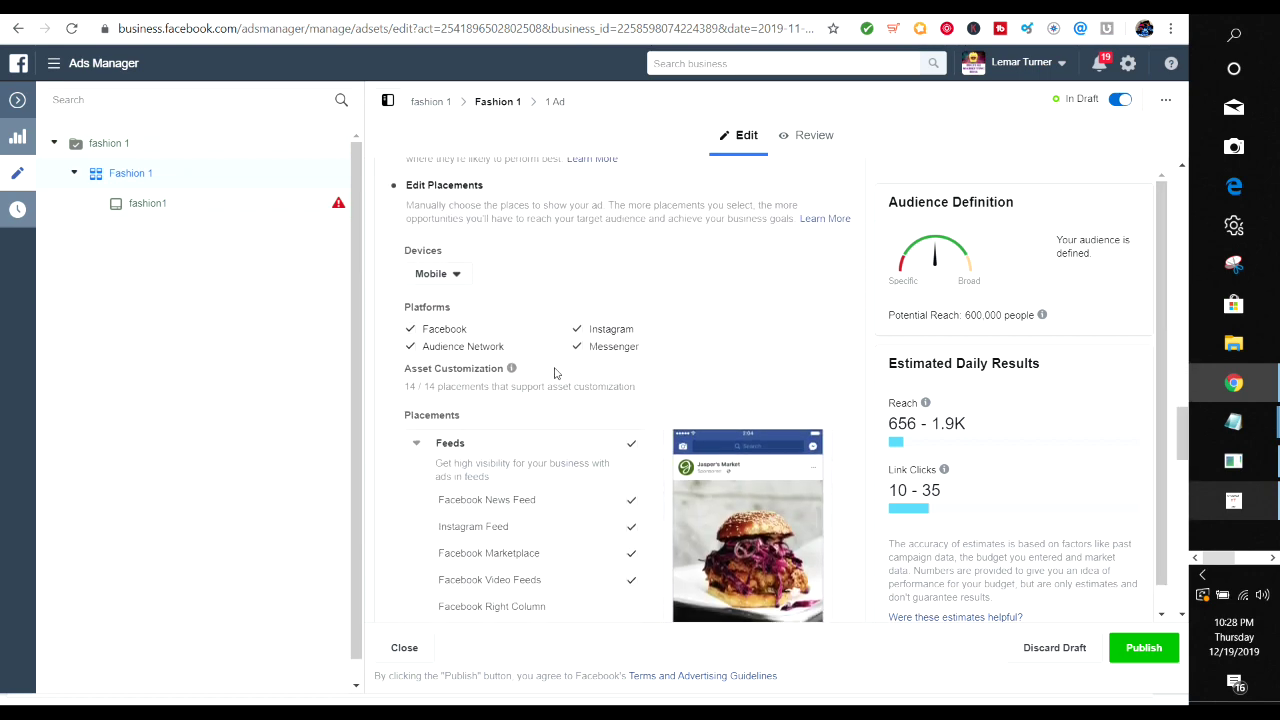
left_click(410, 347)
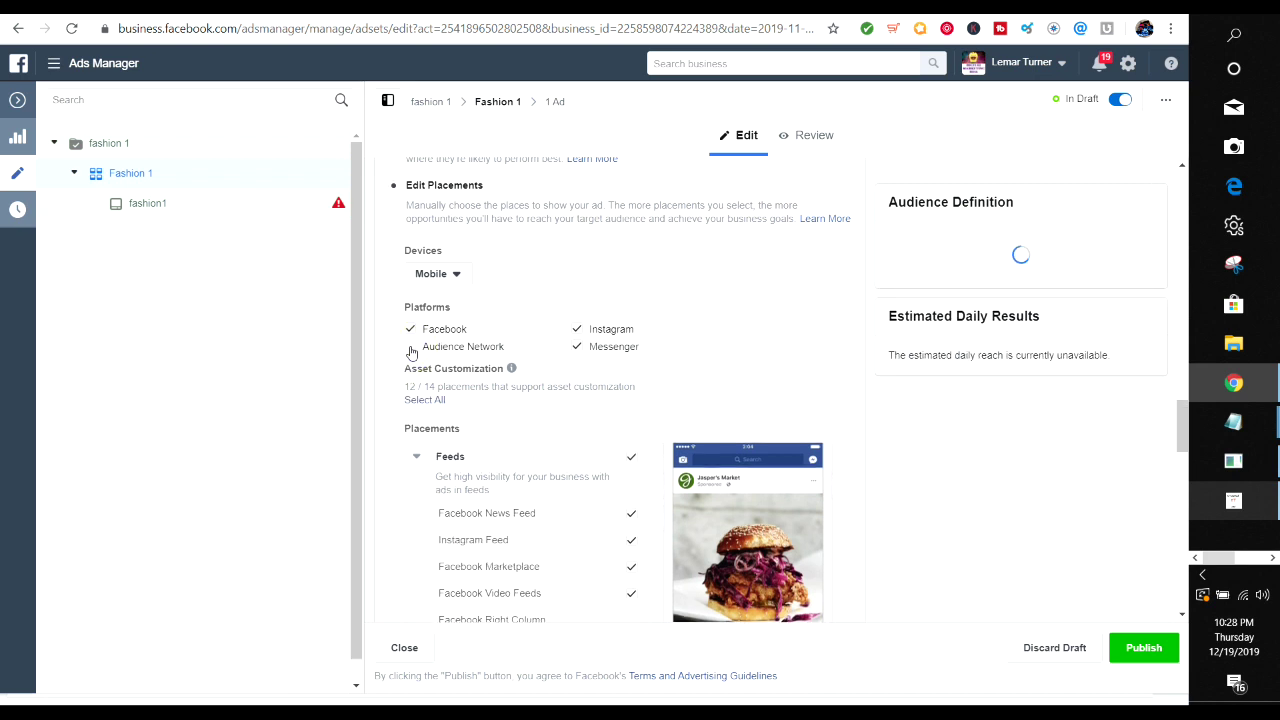
left_click(578, 346)
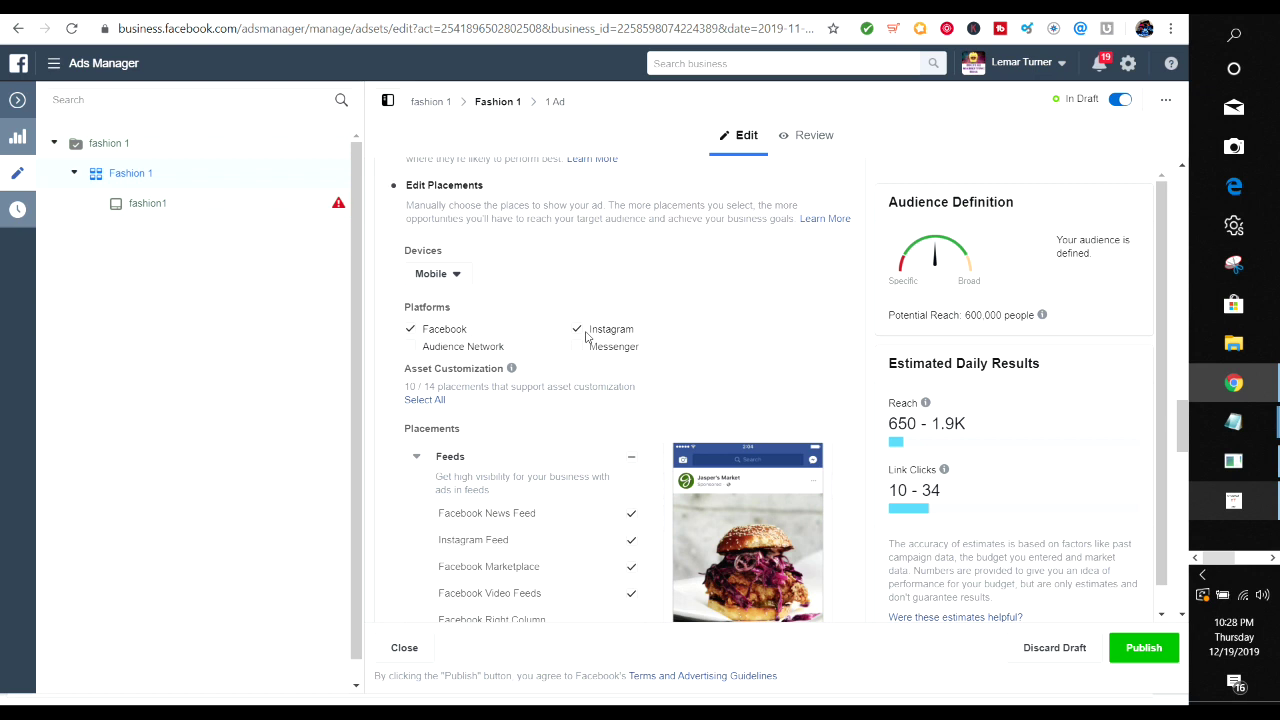
left_click_drag(1182, 424, 1186, 363)
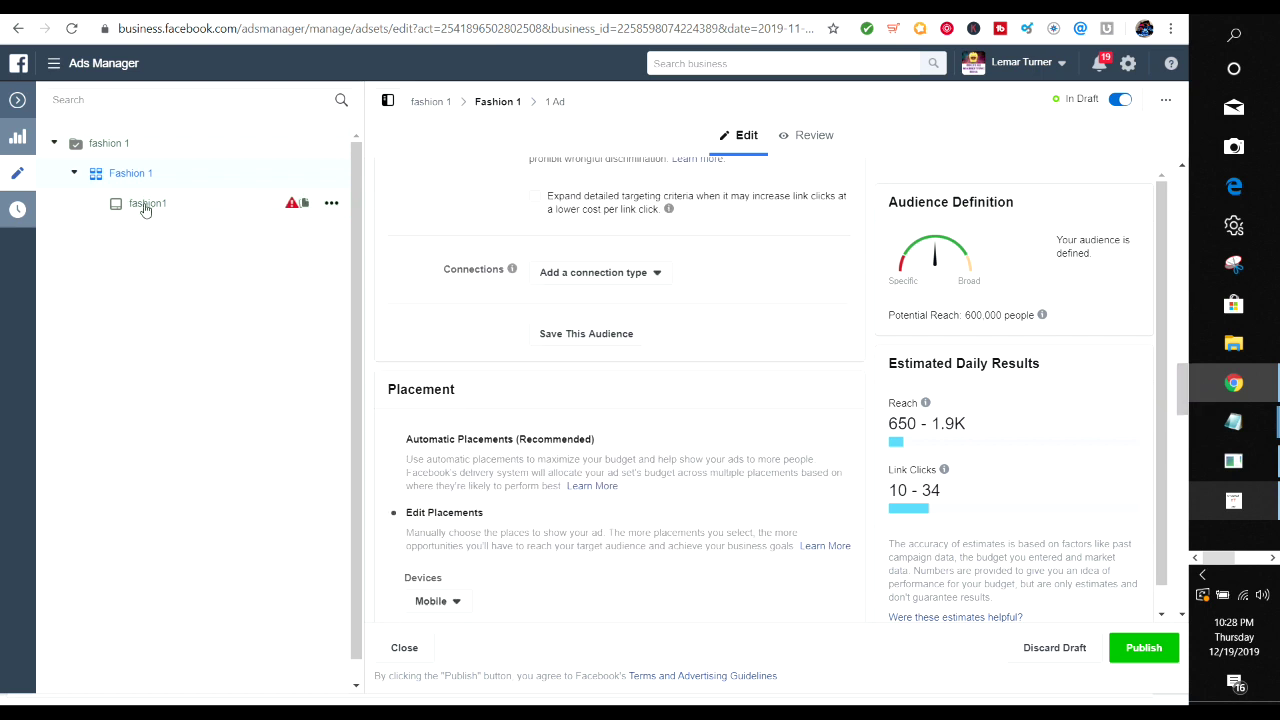